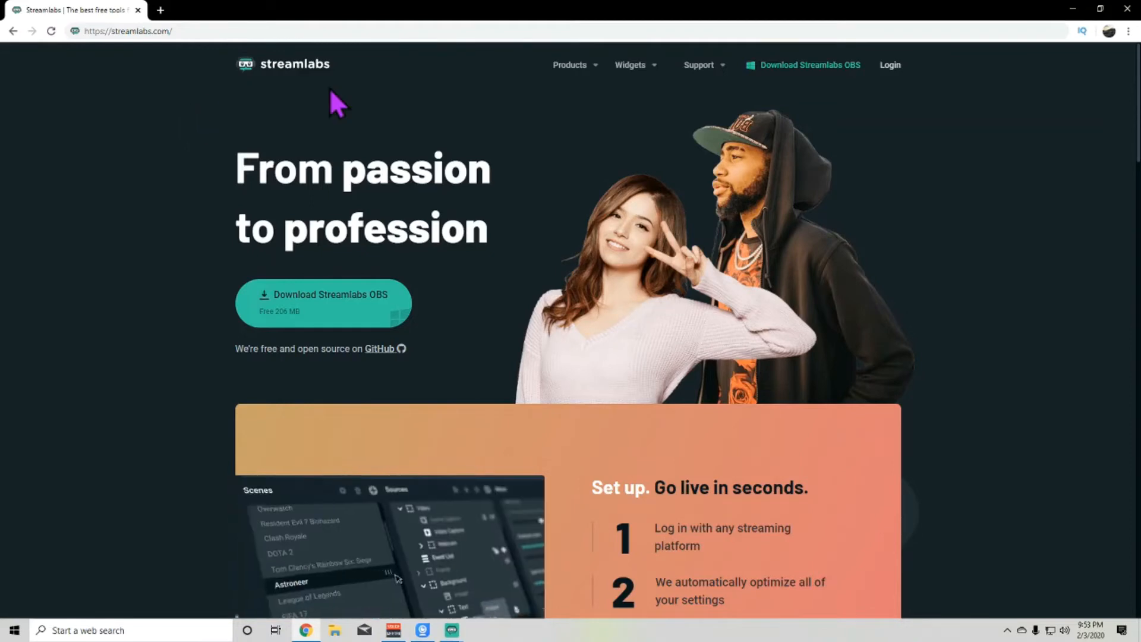
# Switch to Streamlabs OBS and connect it to YouTube with the second listed Google account.
pyautogui.click(1073, 8)
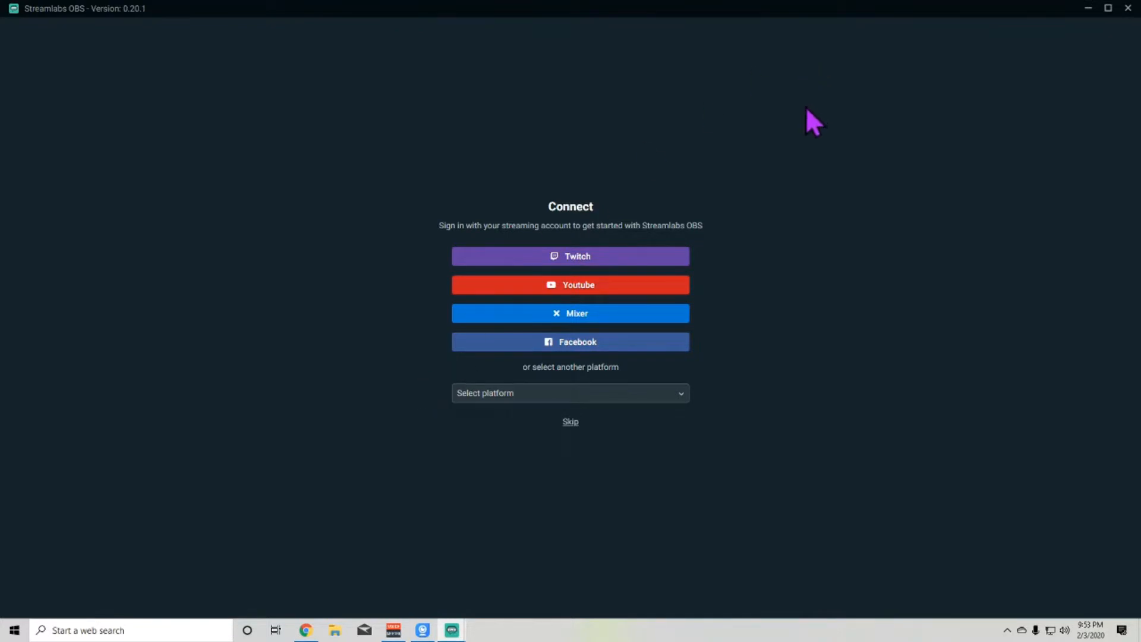
pyautogui.click(599, 287)
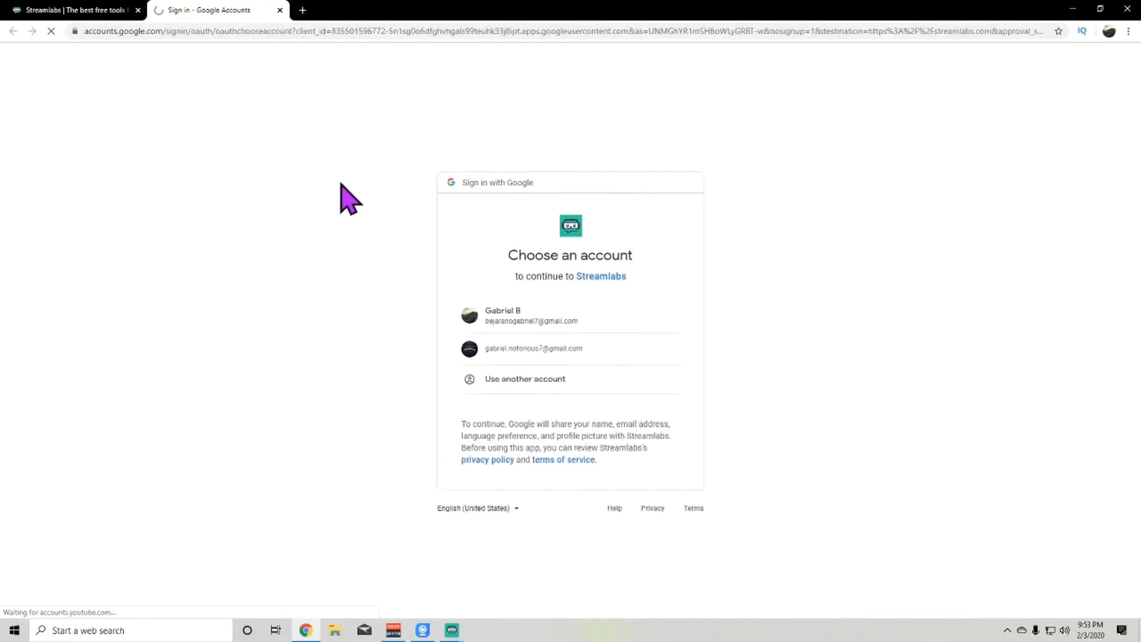
pyautogui.click(537, 352)
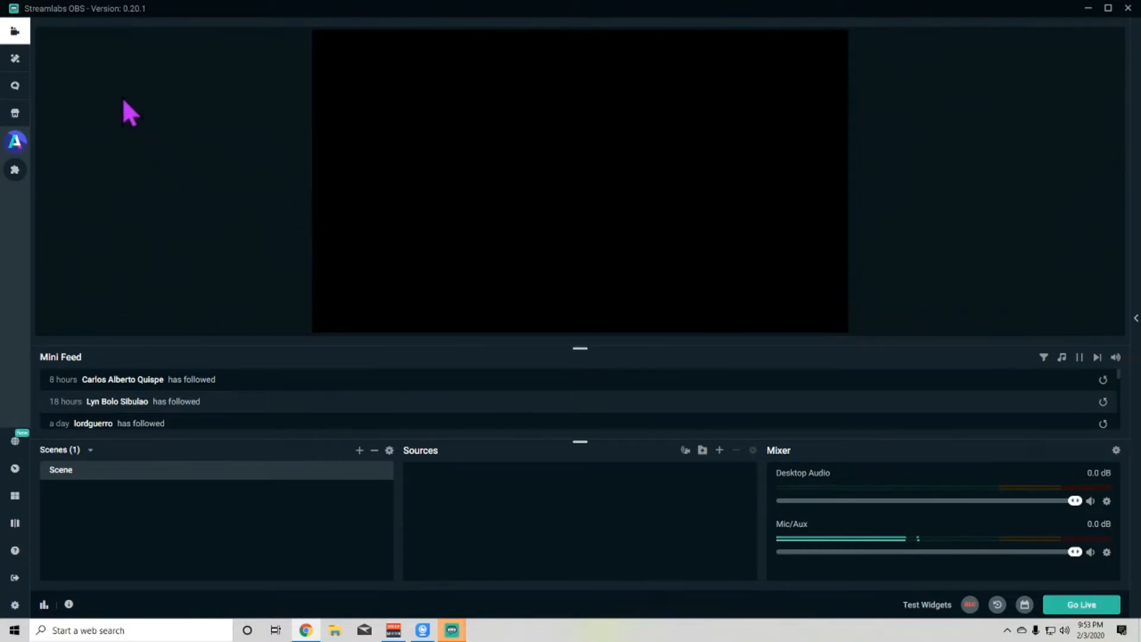
# Open the scene themes library and filter the themes by the purple colour.
pyautogui.click(16, 65)
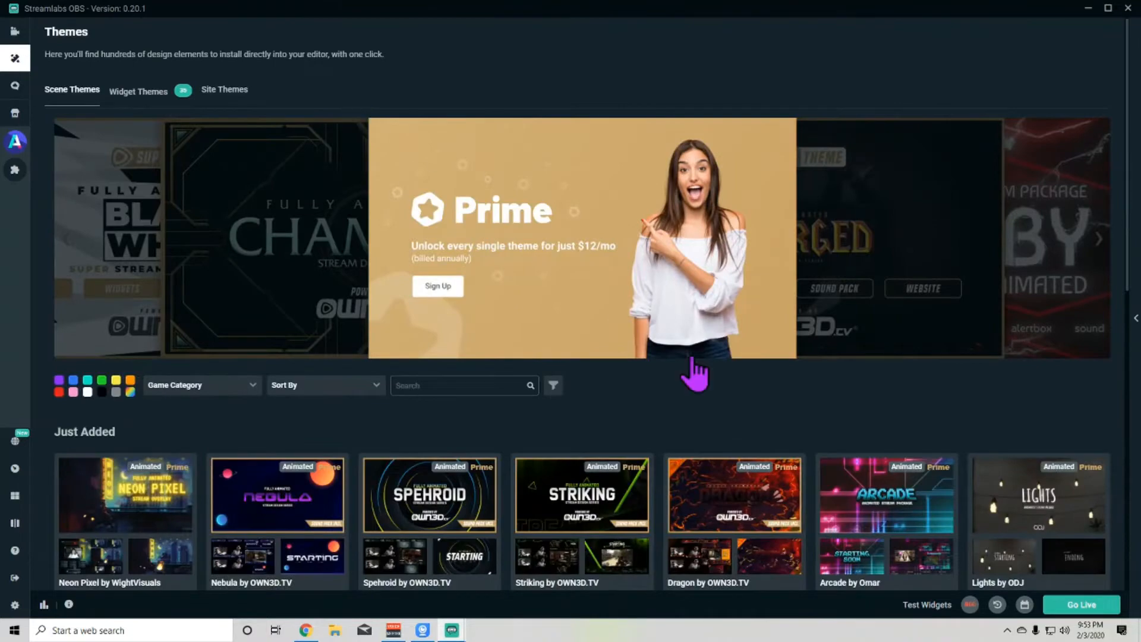
pyautogui.scroll(-1, 640, 391)
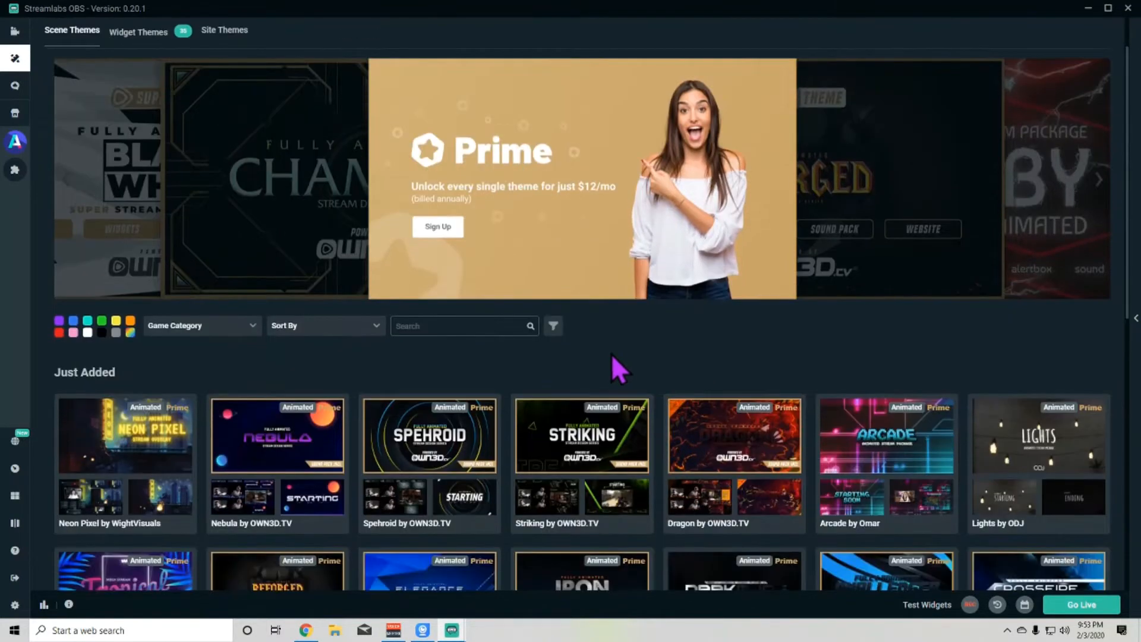
pyautogui.scroll(-3, 407, 465)
pyautogui.scroll(4, 513, 367)
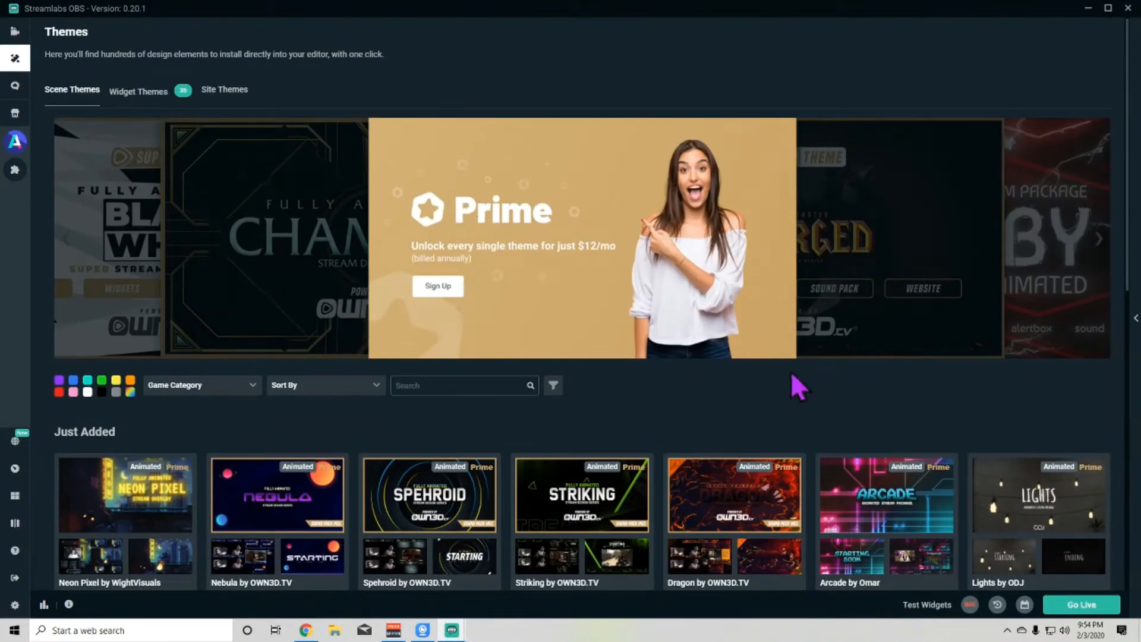
pyautogui.scroll(-2, 728, 397)
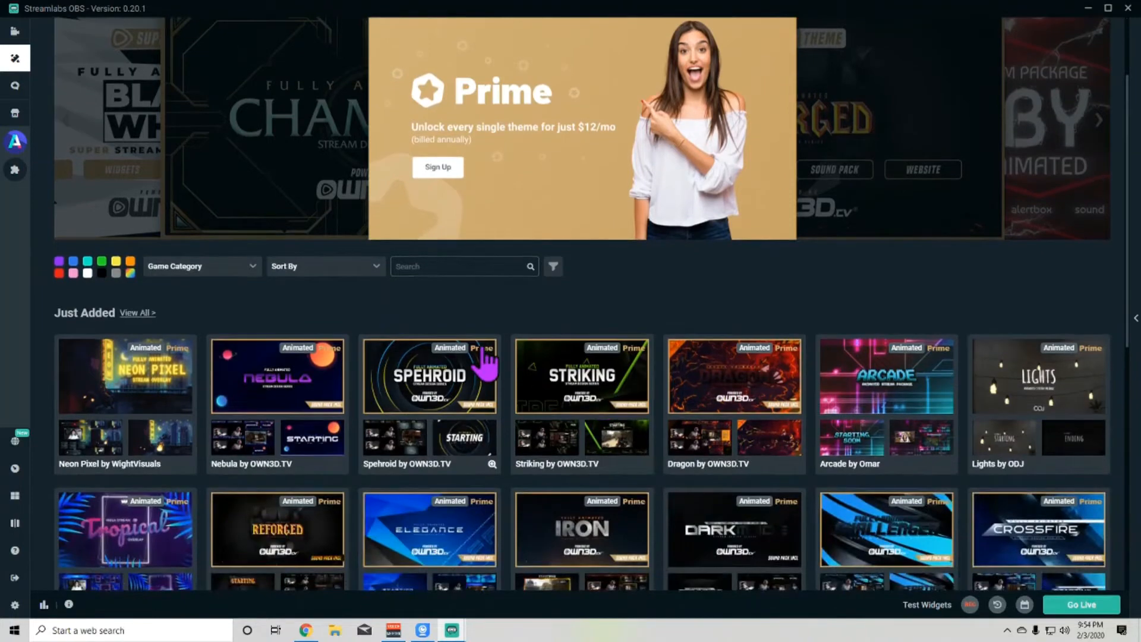
pyautogui.click(58, 262)
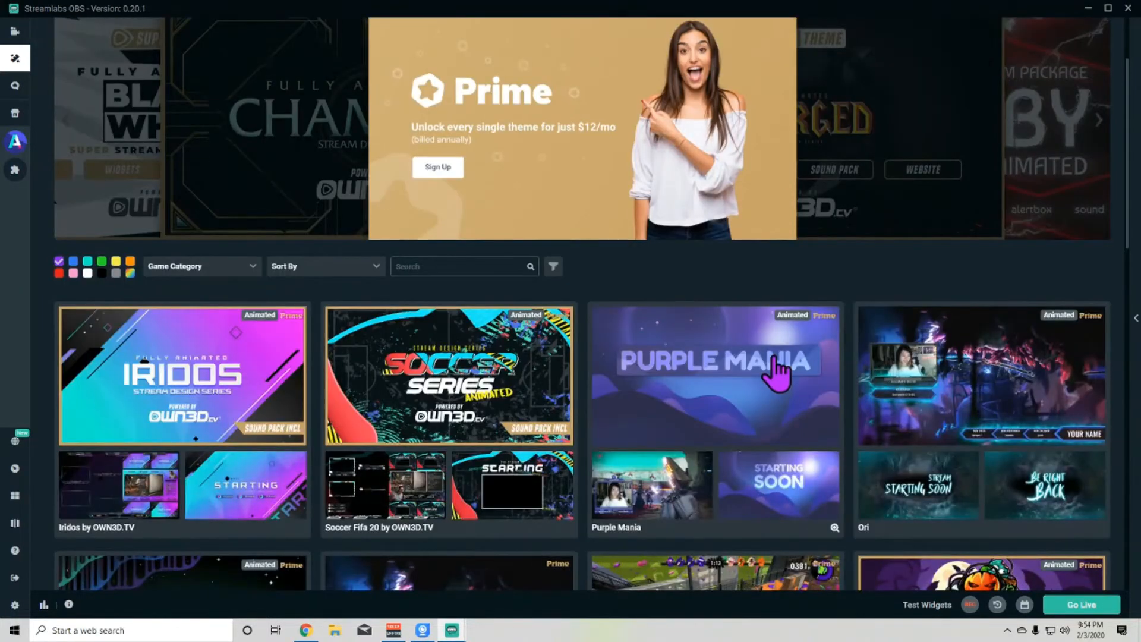
# Browse through the result pages of purple scene themes, up to page 7, to find a suitable overlay.
pyautogui.scroll(-12, 779, 362)
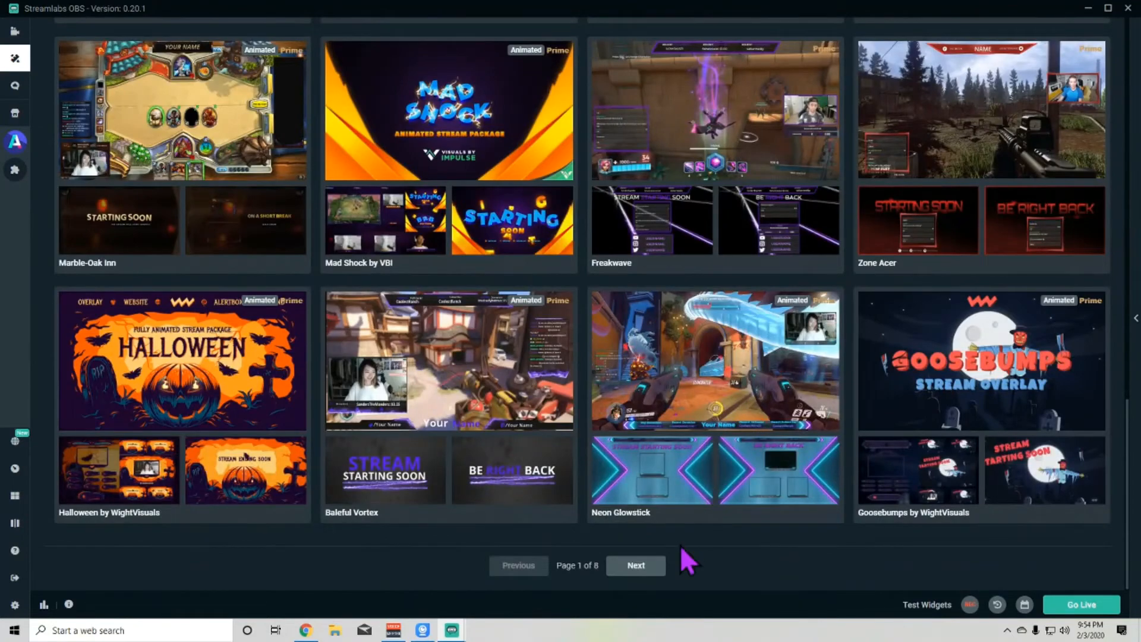
pyautogui.click(633, 567)
pyautogui.scroll(-15, 610, 450)
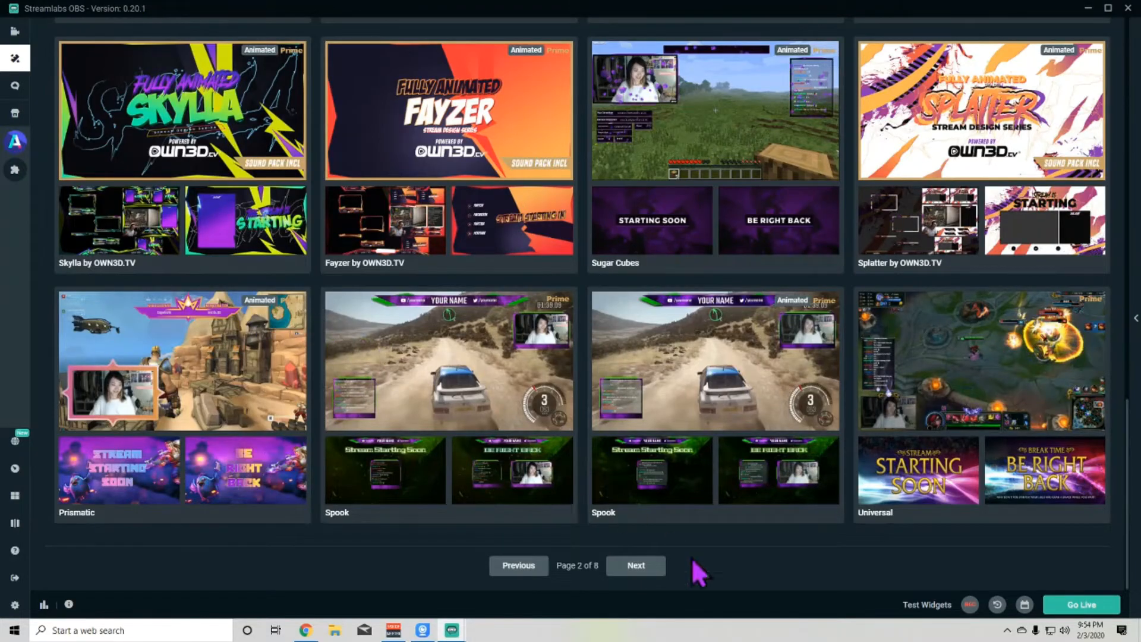
pyautogui.click(654, 568)
pyautogui.scroll(-15, 654, 472)
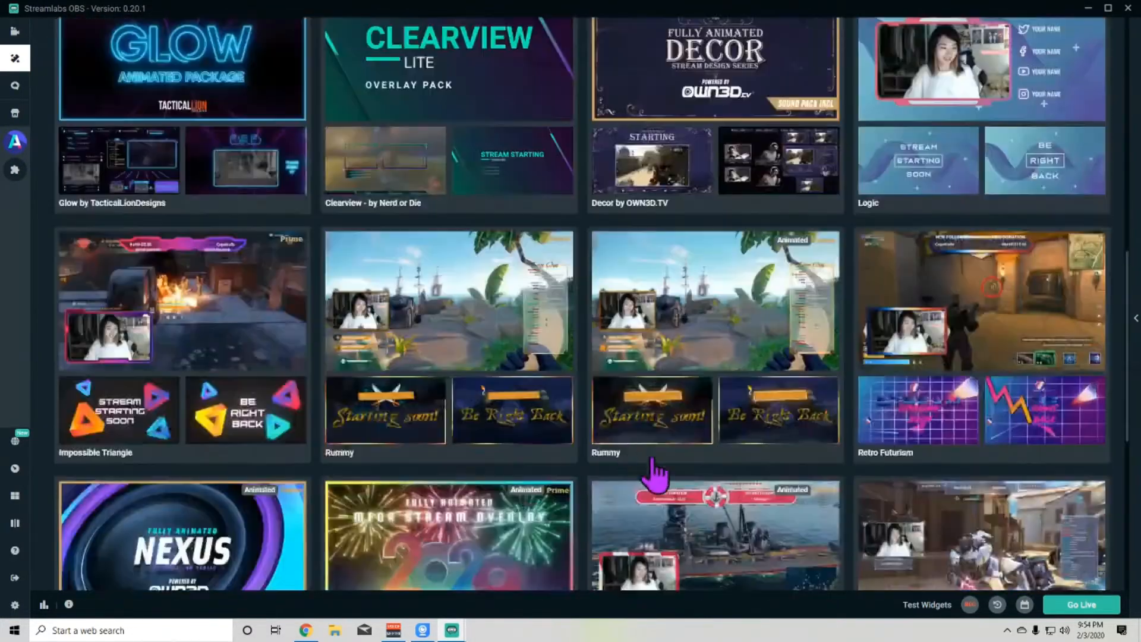
pyautogui.click(641, 568)
pyautogui.scroll(-15, 643, 572)
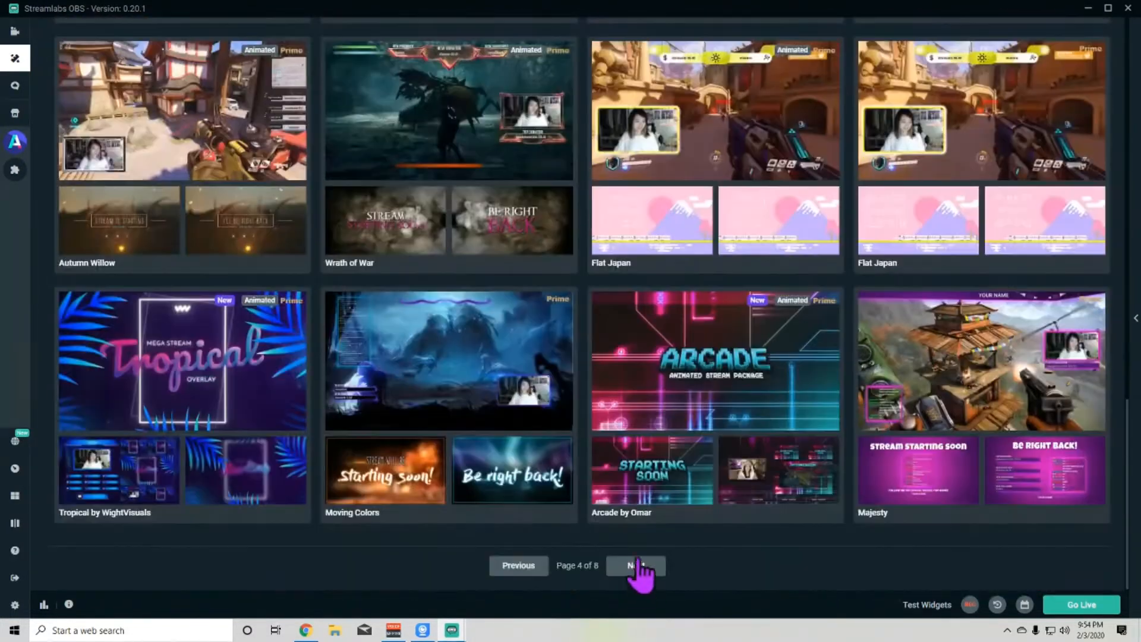
pyautogui.scroll(4, 644, 575)
pyautogui.scroll(12, 644, 576)
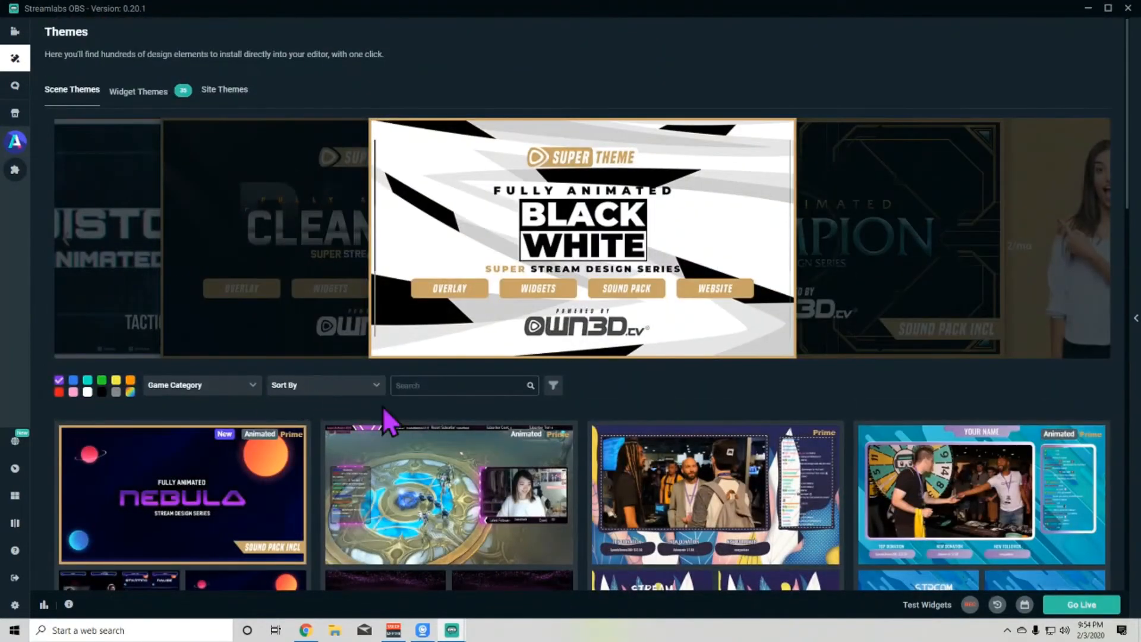
pyautogui.scroll(-5, 387, 420)
pyautogui.scroll(-10, 651, 476)
pyautogui.click(653, 568)
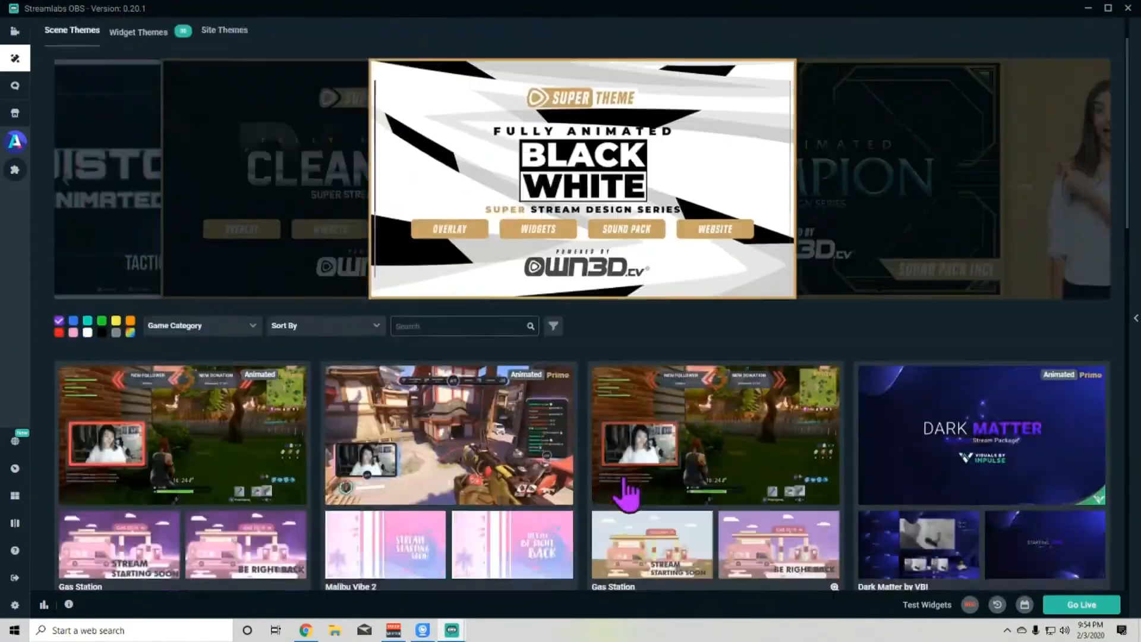
pyautogui.scroll(-12, 625, 480)
pyautogui.scroll(-5, 651, 481)
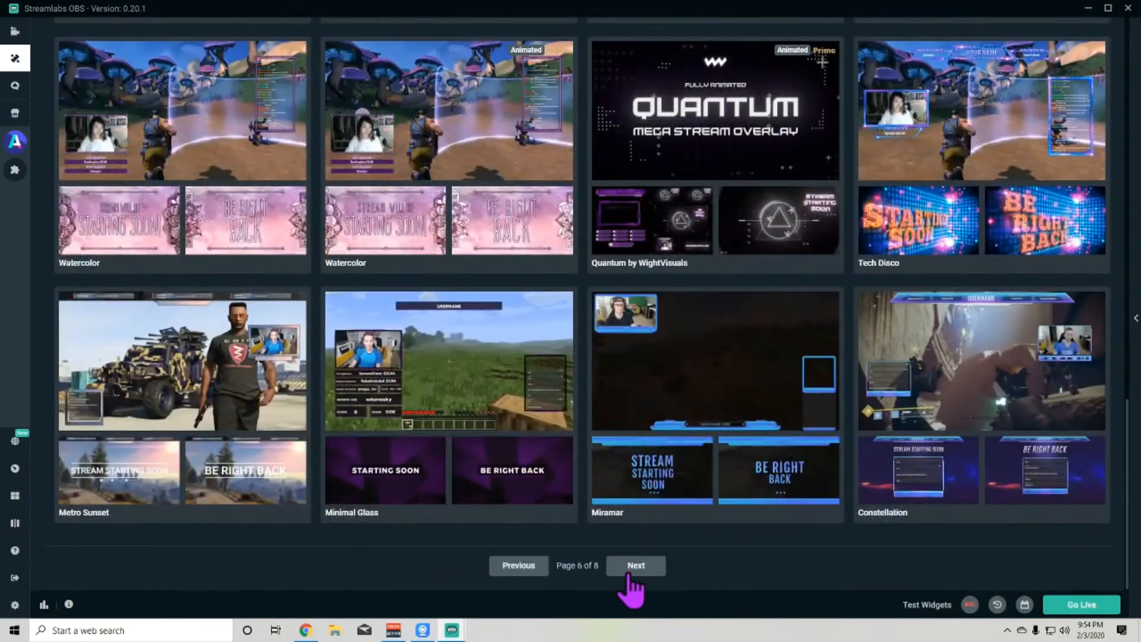
pyautogui.click(634, 567)
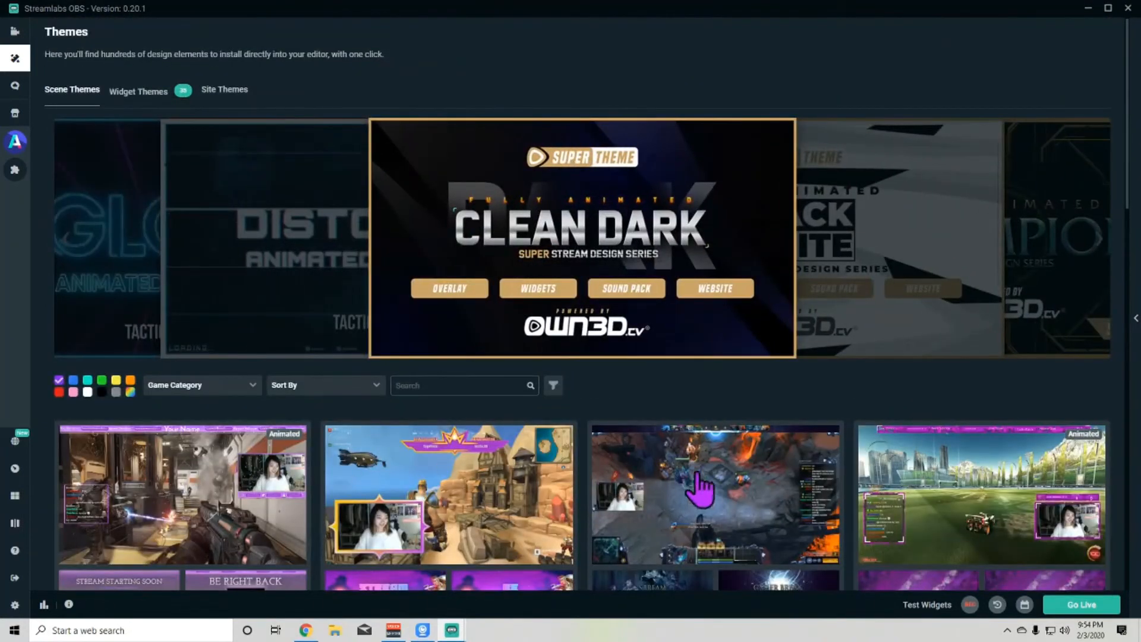
pyautogui.scroll(-3, 654, 475)
pyautogui.scroll(-9, 612, 452)
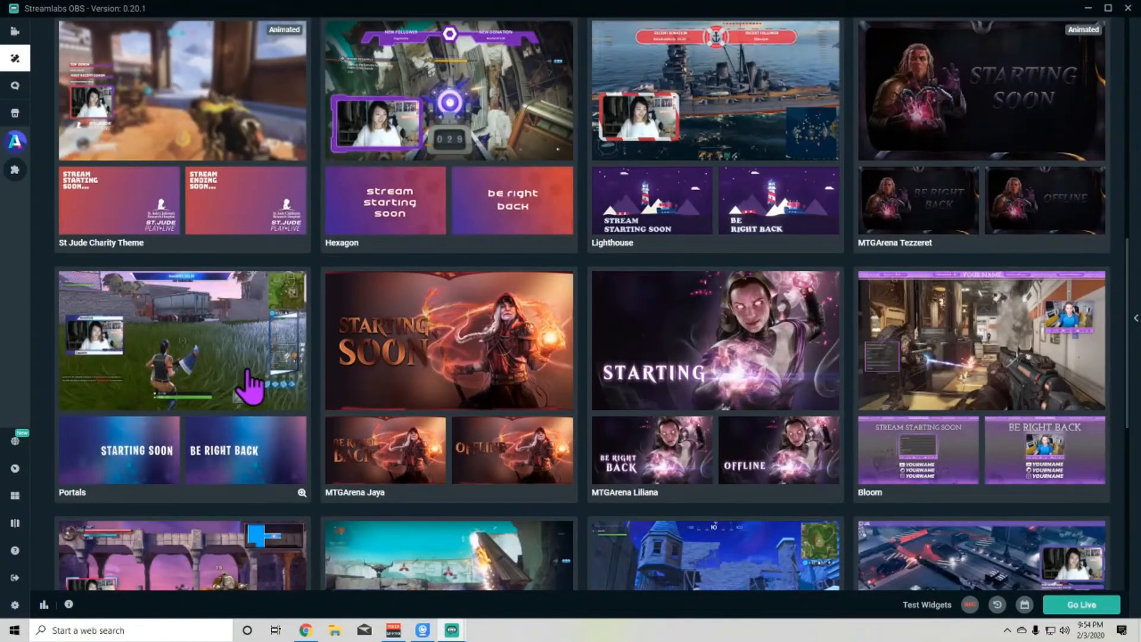
# Open the Portals scene theme, look over its included scene previews and install its overlay.
pyautogui.click(160, 348)
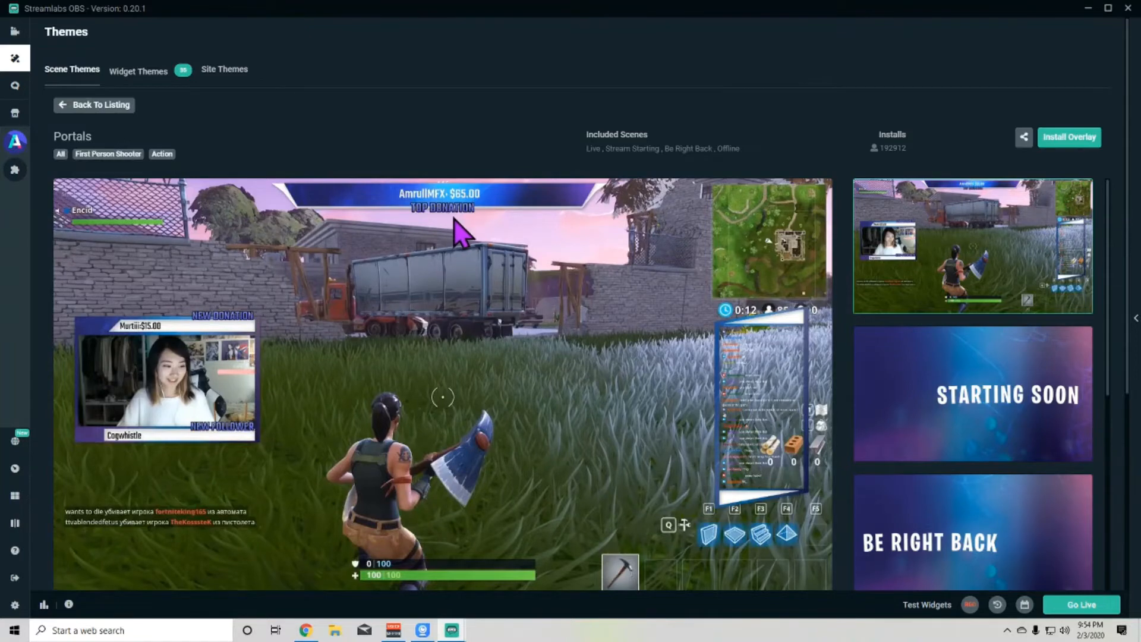
pyautogui.scroll(-5, 535, 313)
pyautogui.scroll(3, 951, 262)
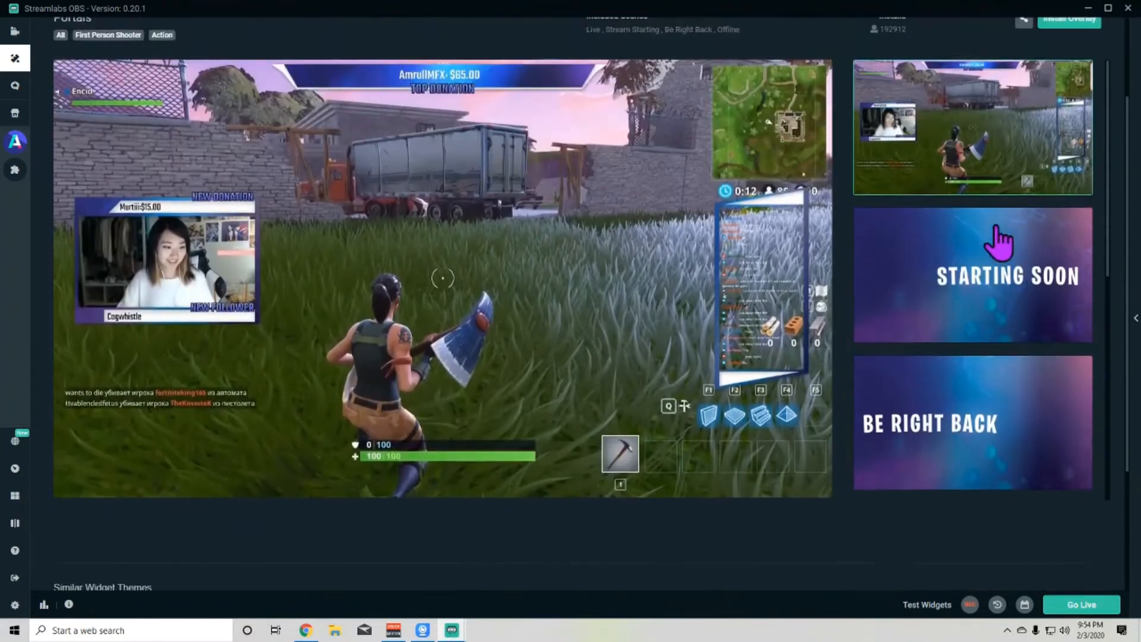
pyautogui.scroll(-3, 994, 416)
pyautogui.scroll(-5, 1001, 374)
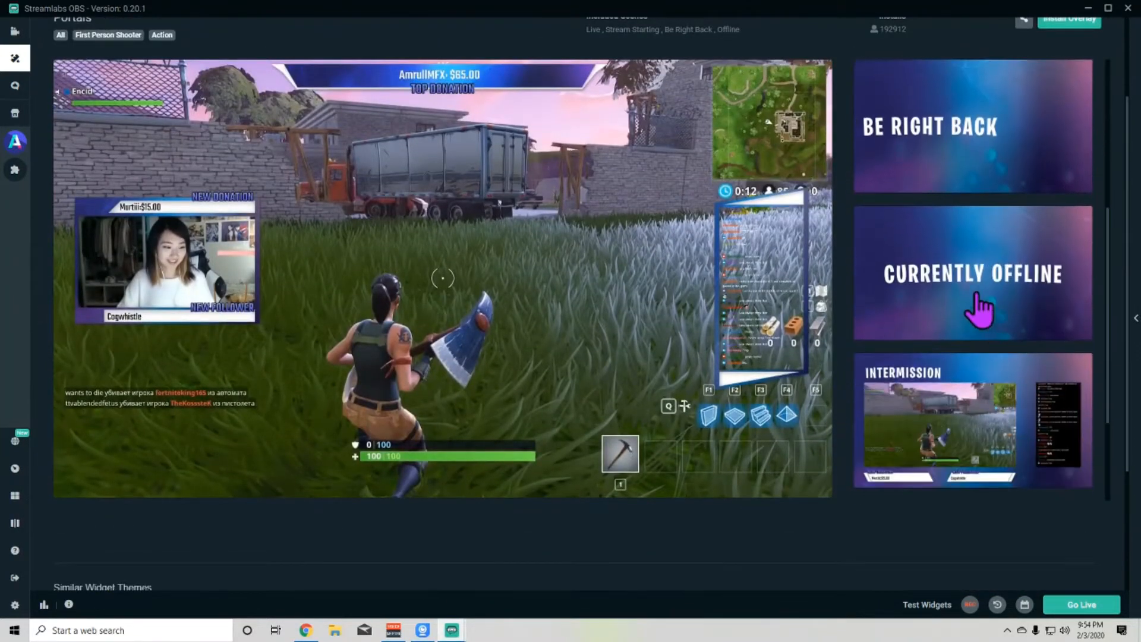
pyautogui.scroll(-3, 675, 471)
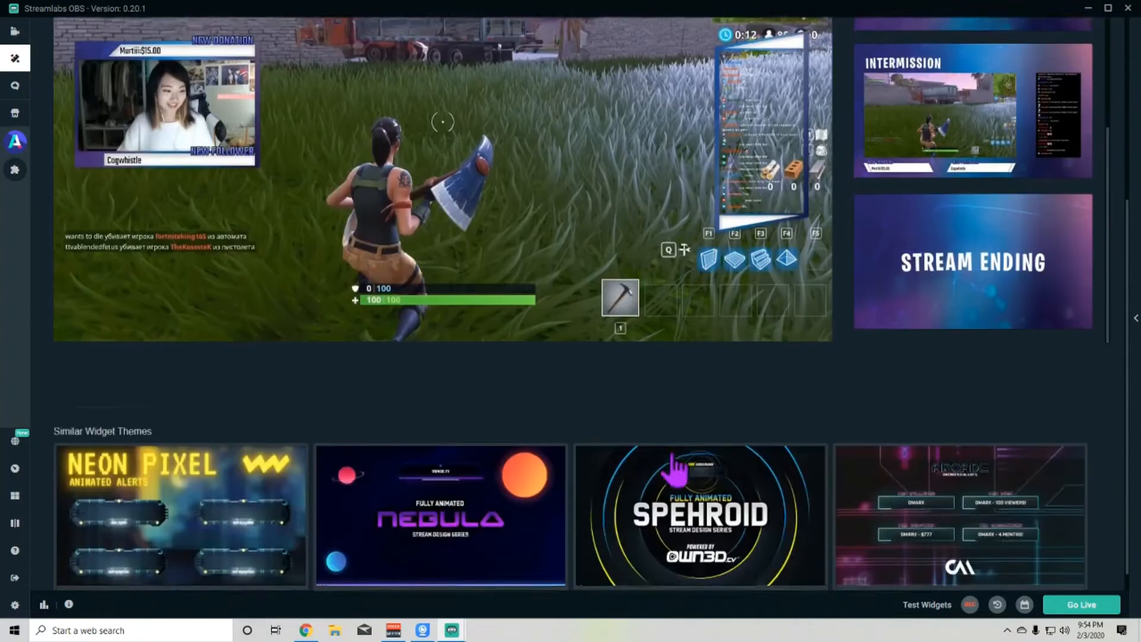
pyautogui.scroll(5, 772, 354)
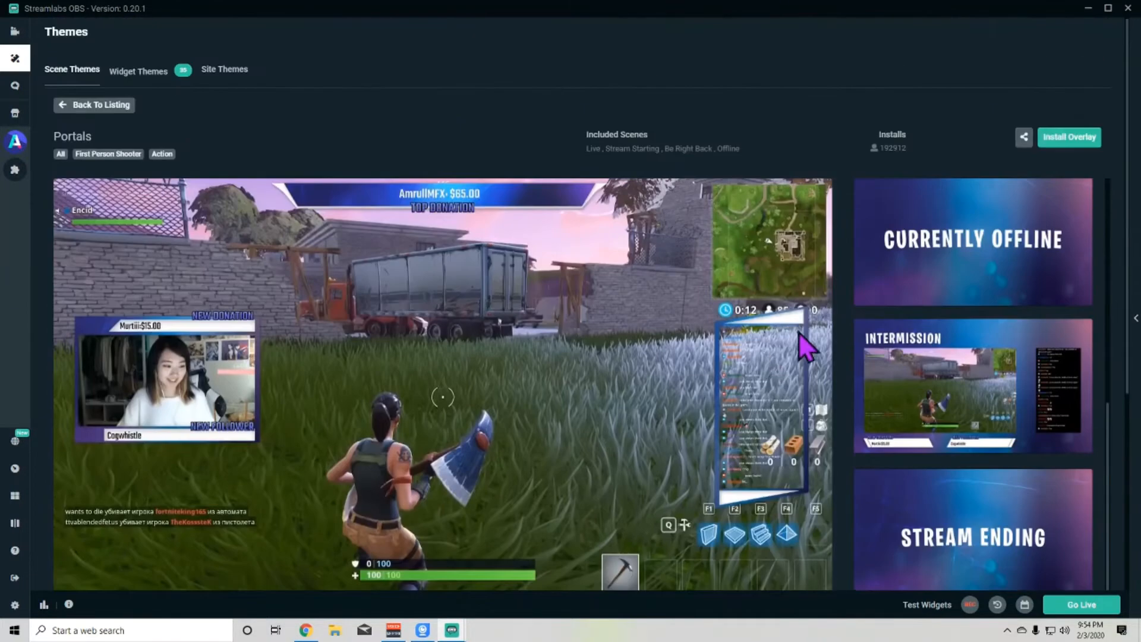
pyautogui.click(1061, 141)
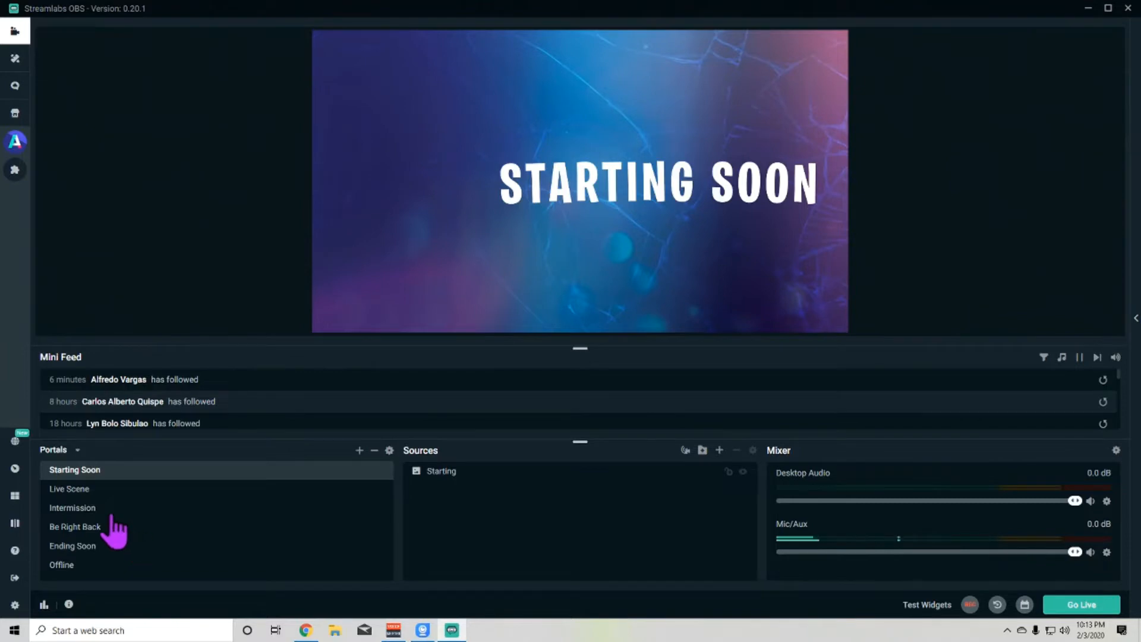
# Switch to the Live Scene, check the Webcam source's capture device options and confirm its settings.
pyautogui.click(81, 489)
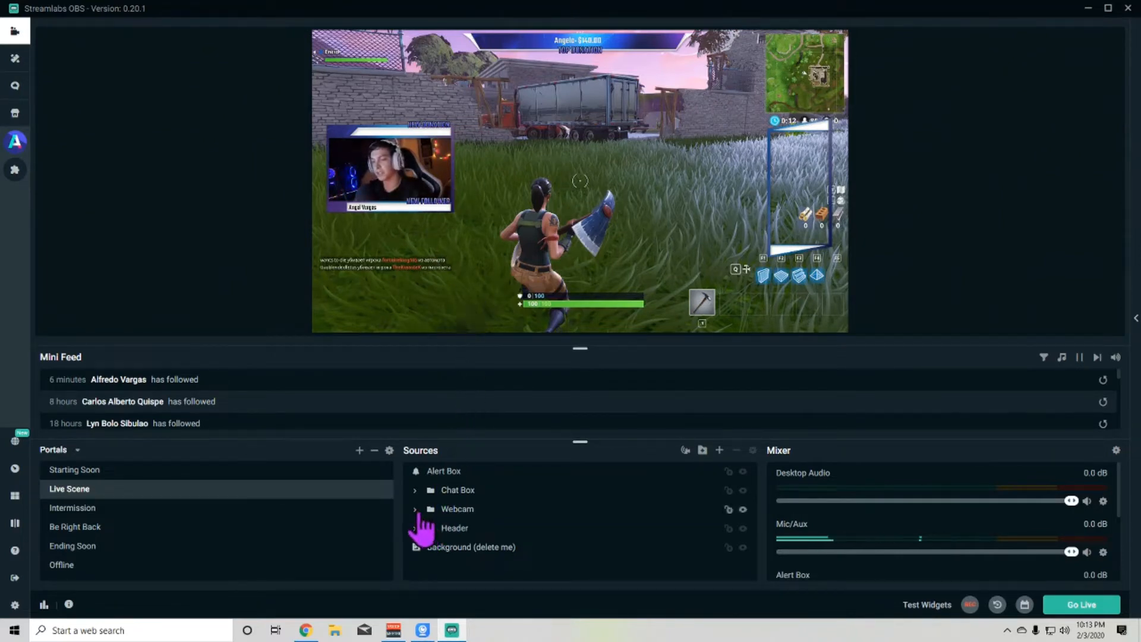
pyautogui.click(415, 509)
pyautogui.scroll(-3, 467, 526)
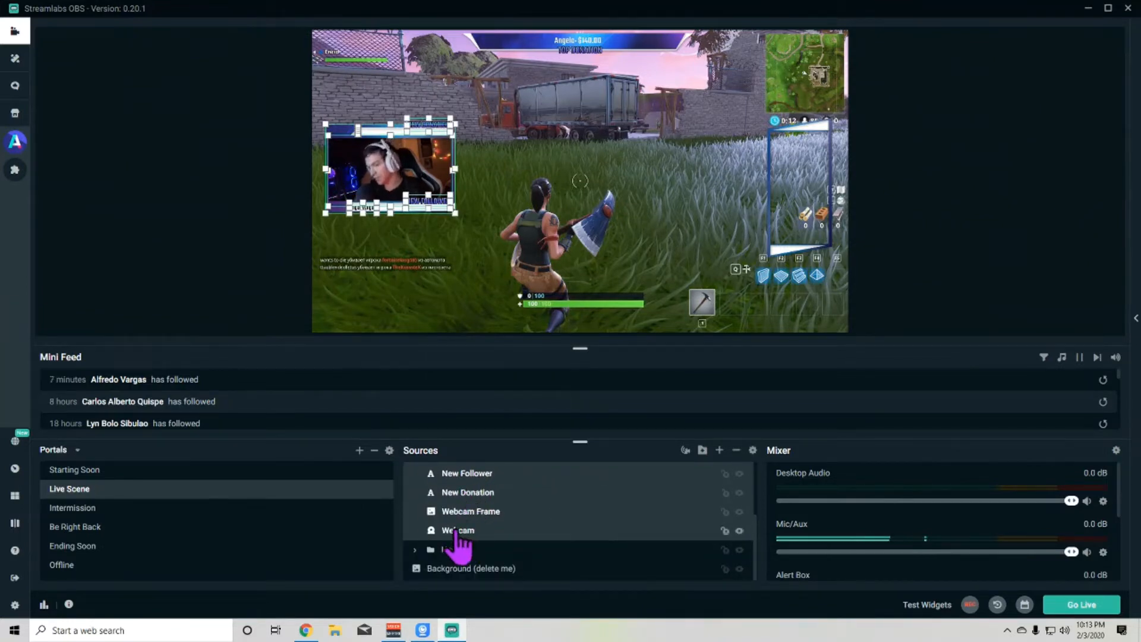
pyautogui.doubleClick(482, 531)
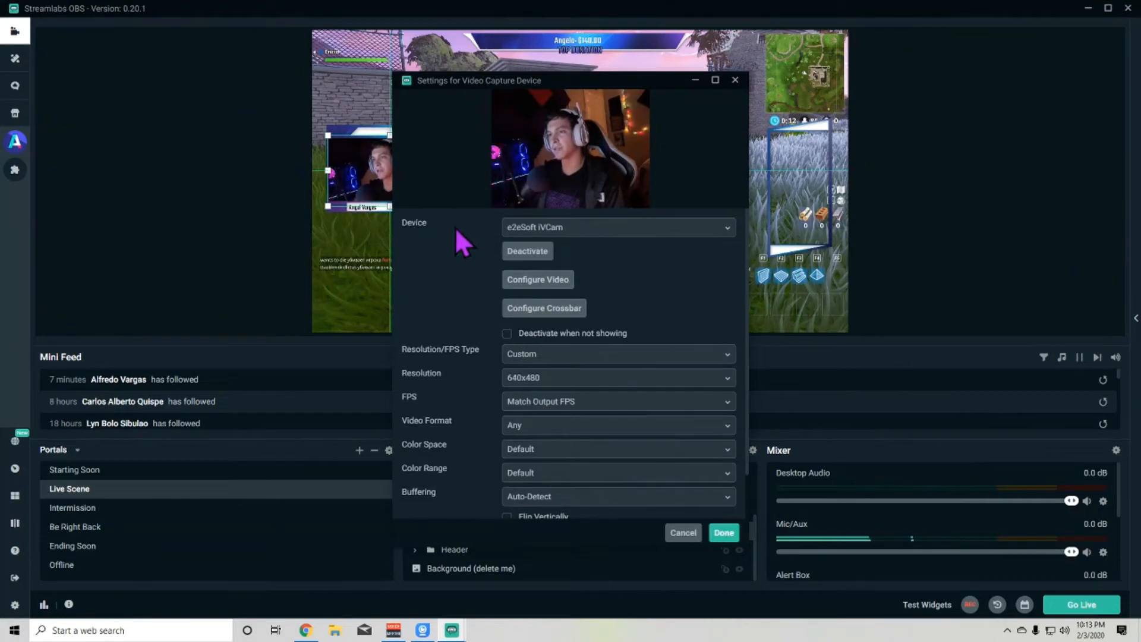
pyautogui.click(725, 231)
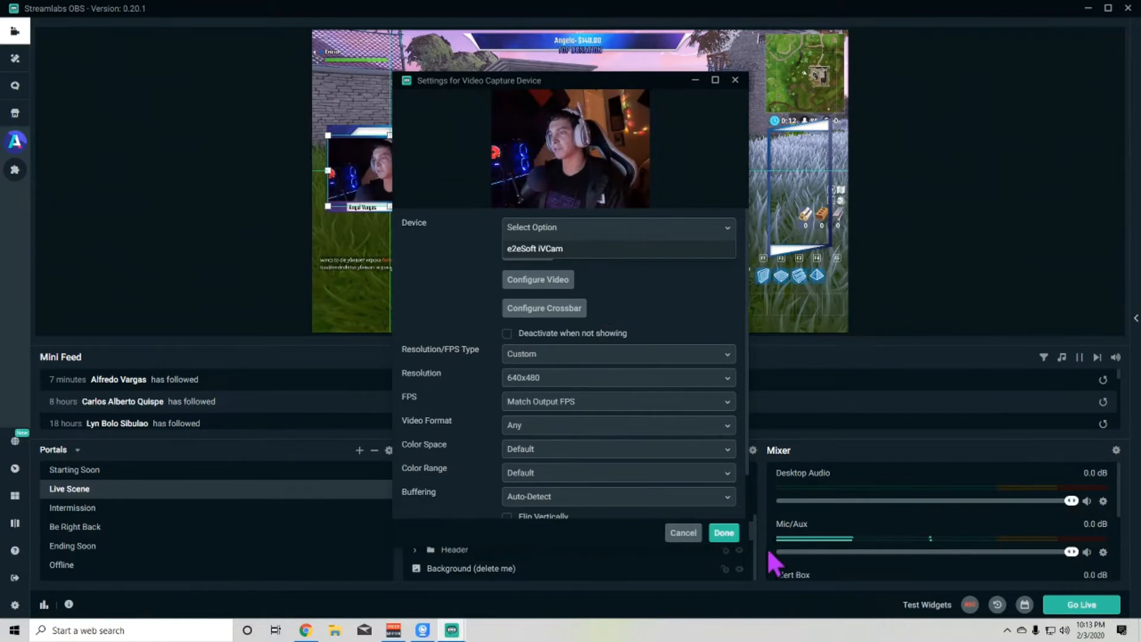
pyautogui.click(723, 532)
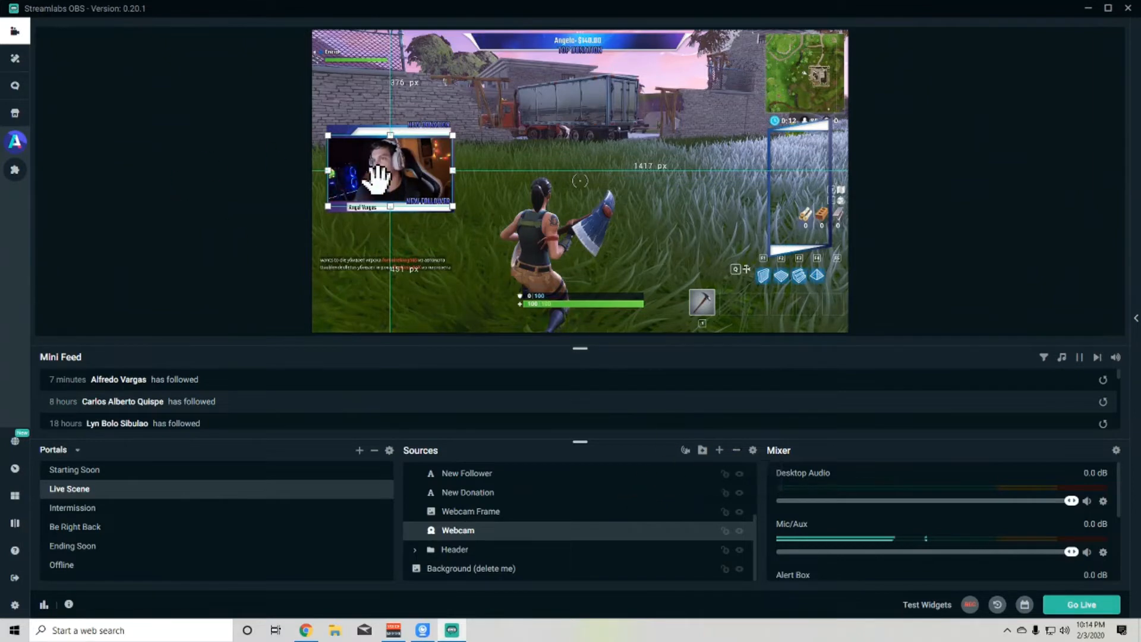
# Select the Webcam Frame and New Donation sources to locate them in the preview, and collapse the Webcam folder.
pyautogui.click(484, 509)
pyautogui.click(481, 493)
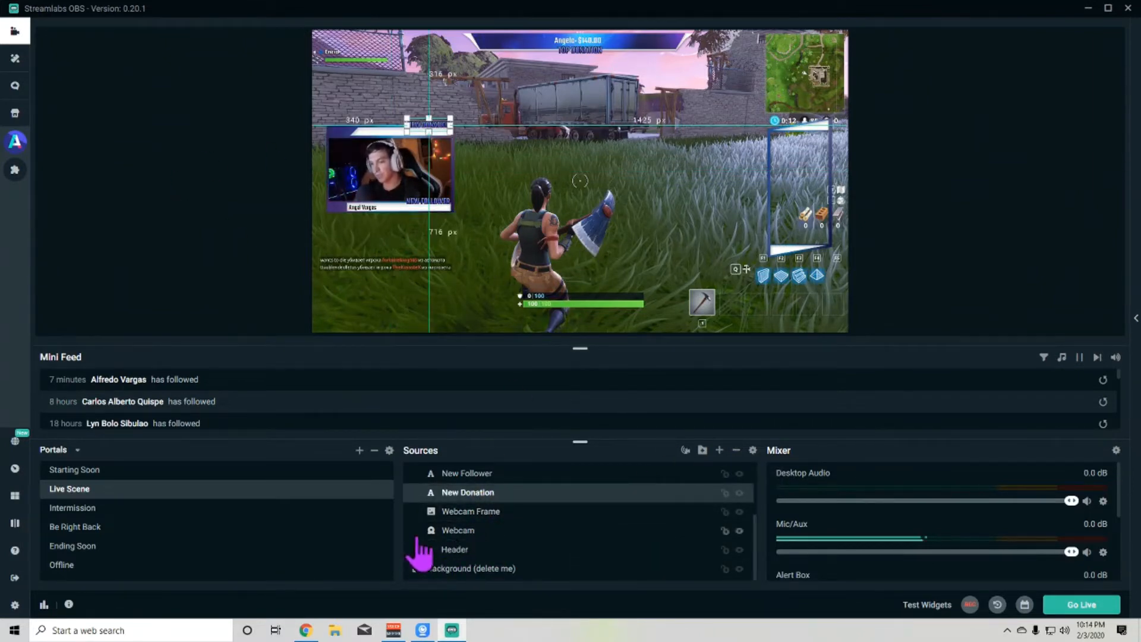
pyautogui.scroll(2, 416, 534)
pyautogui.click(415, 476)
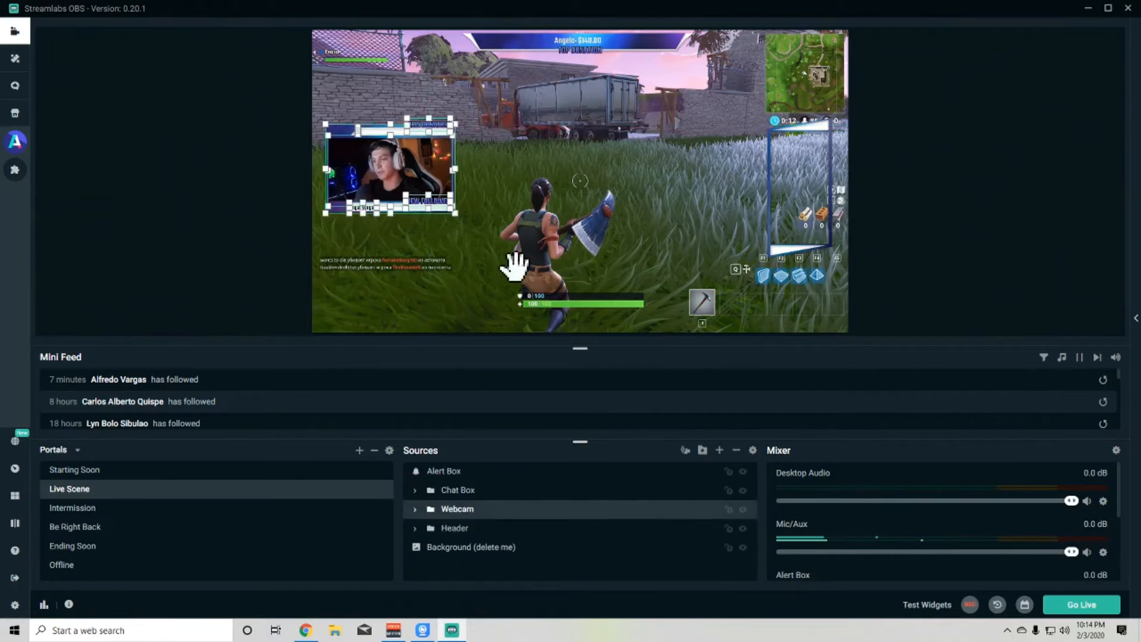
# Remove the "Background (delete me)" source from the Live Scene.
pyautogui.click(522, 191)
pyautogui.click(544, 254)
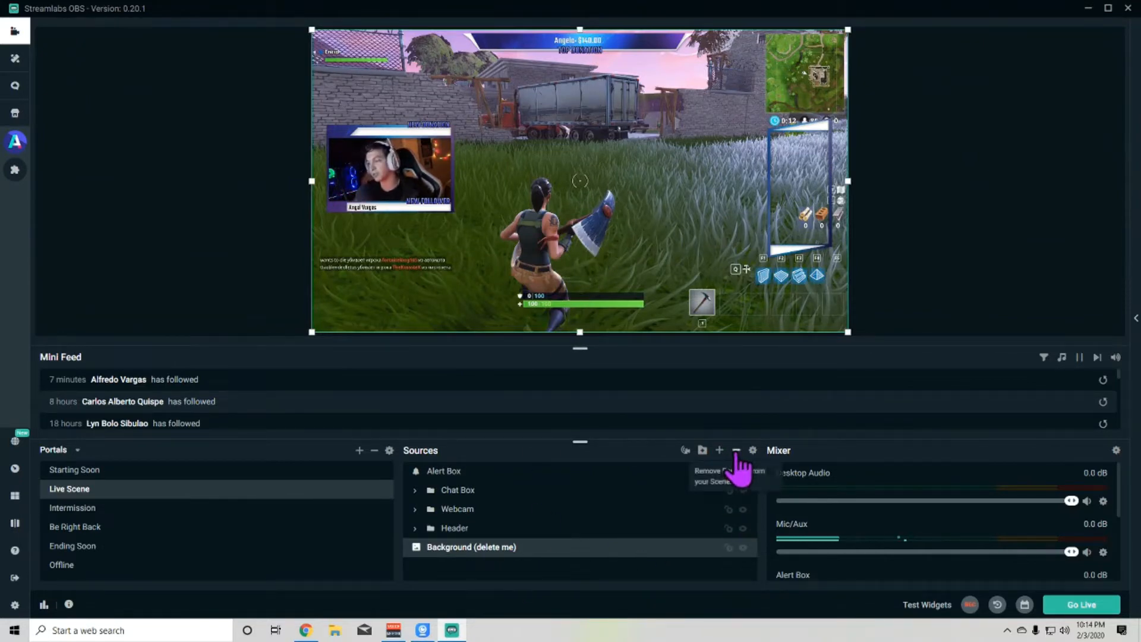
pyautogui.click(736, 451)
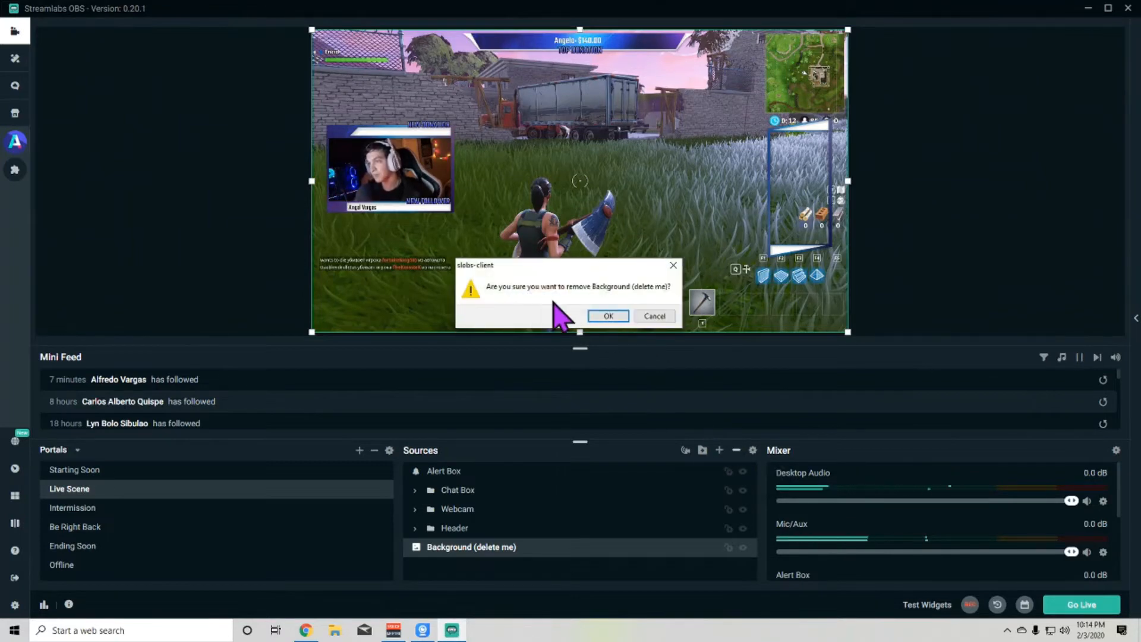
pyautogui.click(600, 315)
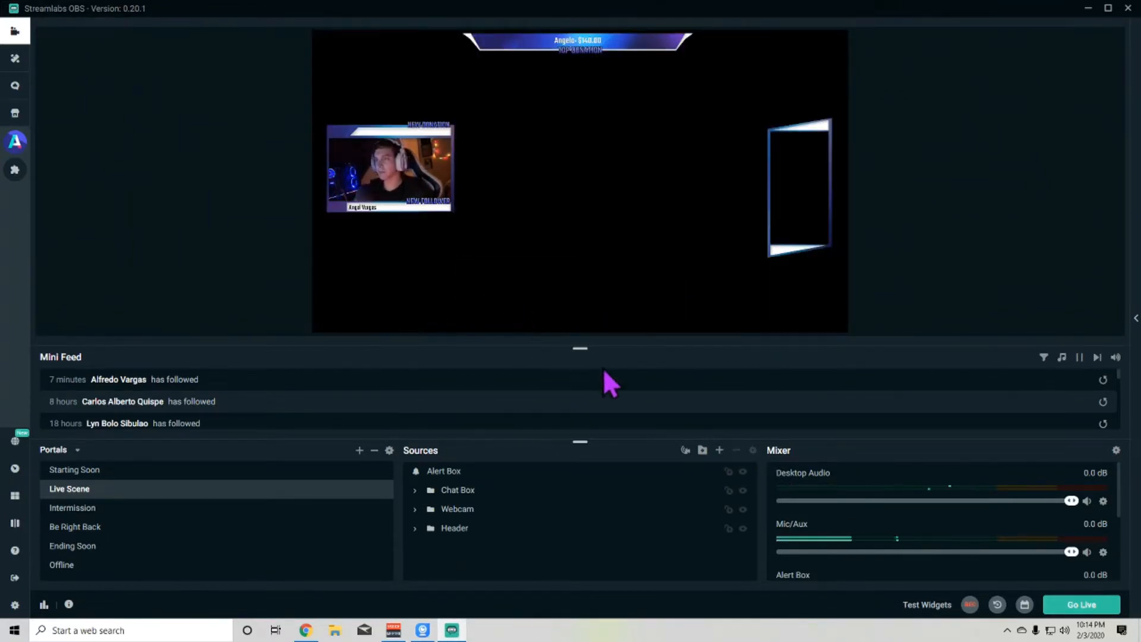
# Add a Display Capture source to the Live Scene, check its display options and confirm its settings.
pyautogui.click(719, 452)
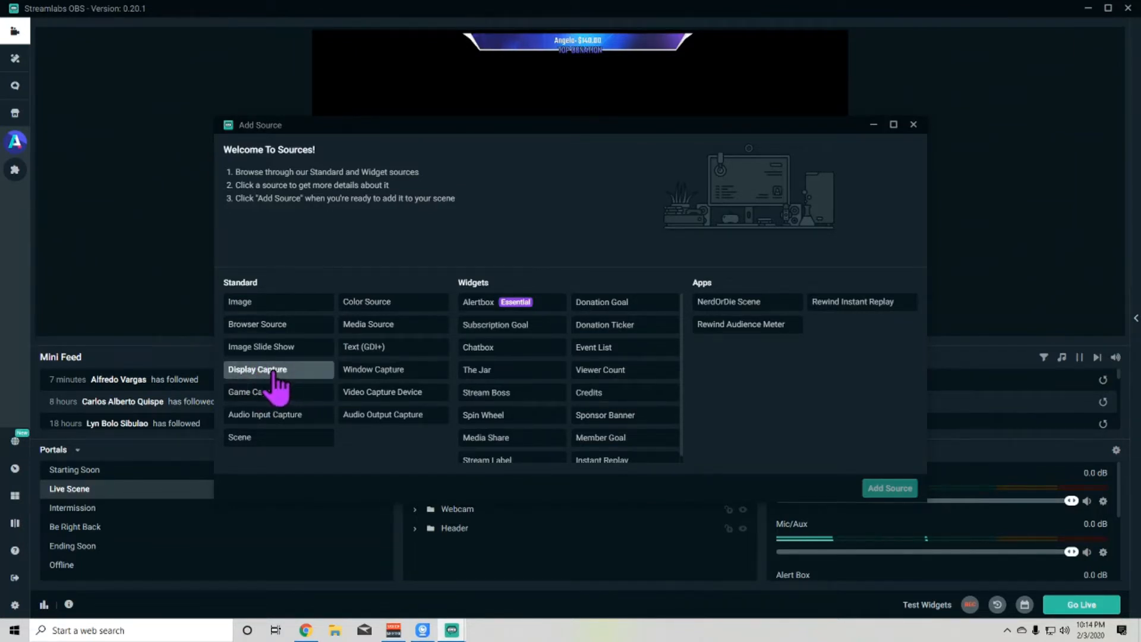
pyautogui.click(372, 397)
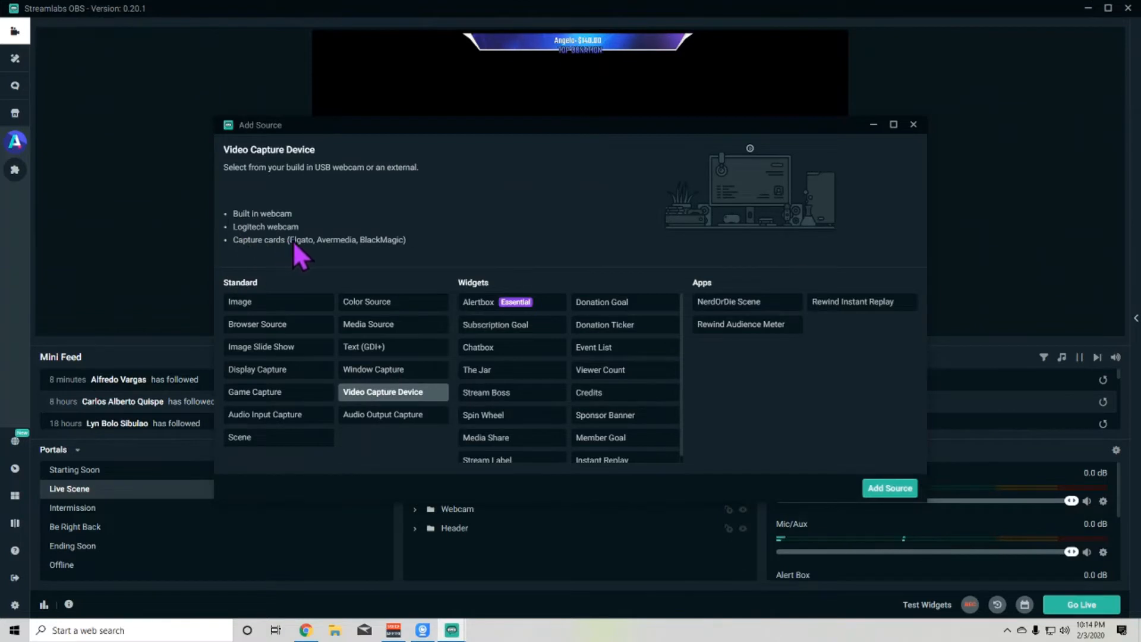
pyautogui.doubleClick(276, 378)
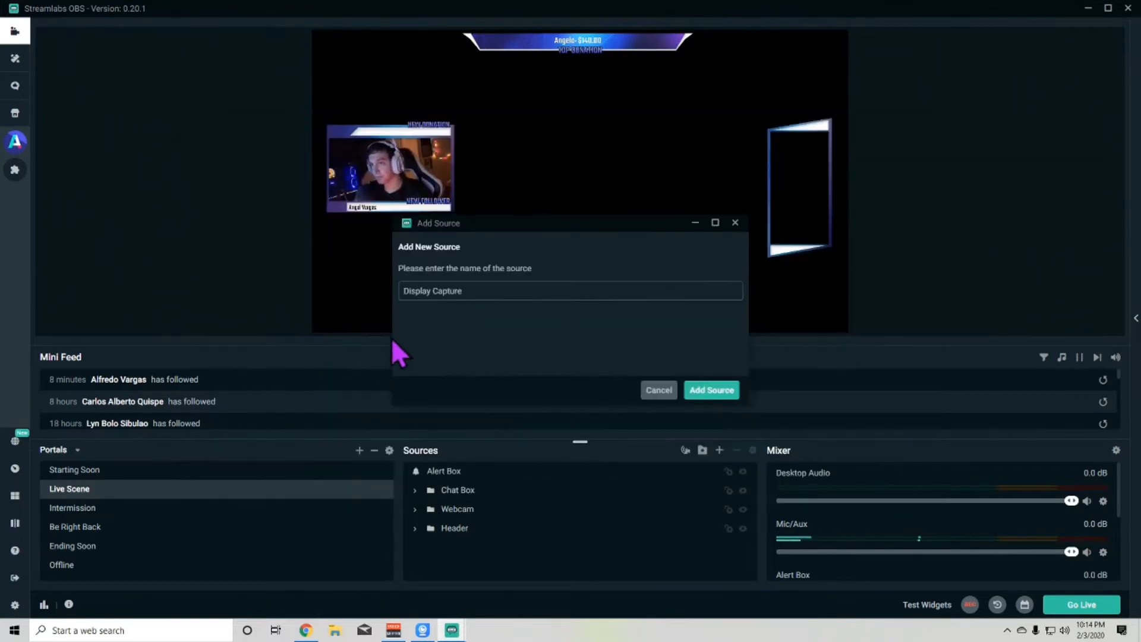
pyautogui.click(707, 387)
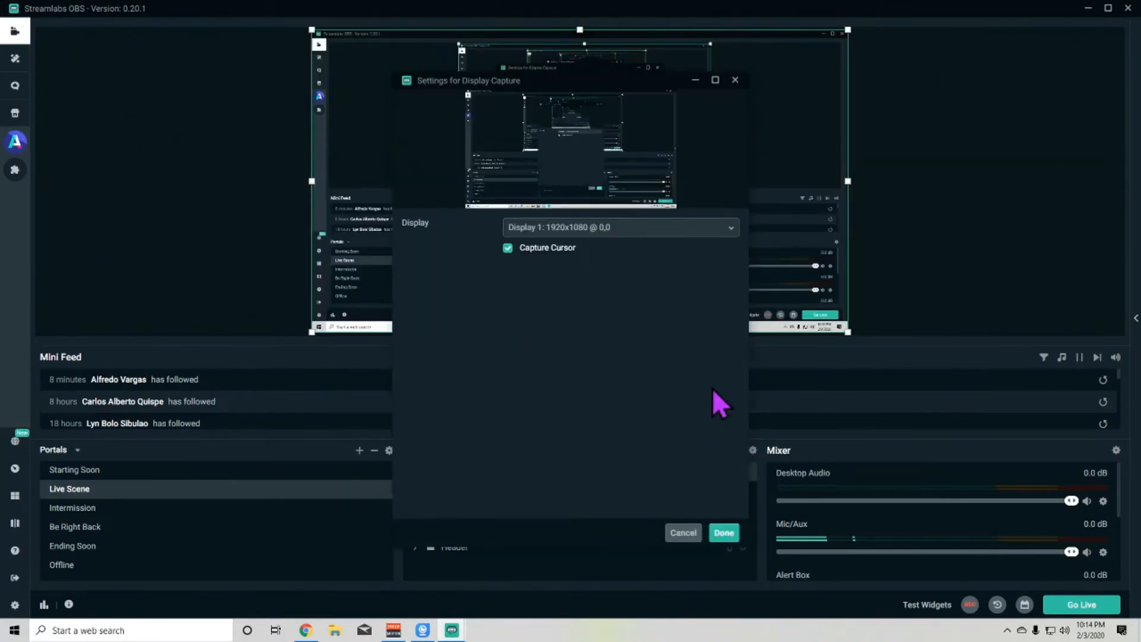
pyautogui.moveTo(523, 87); pyautogui.dragTo(459, 76)
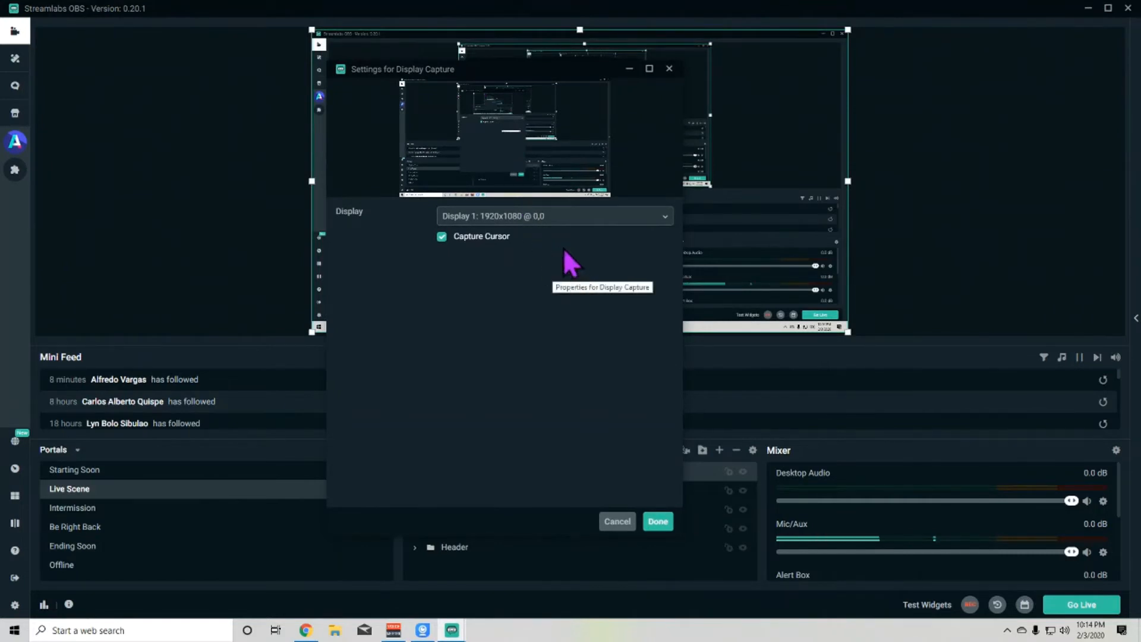
pyautogui.click(665, 219)
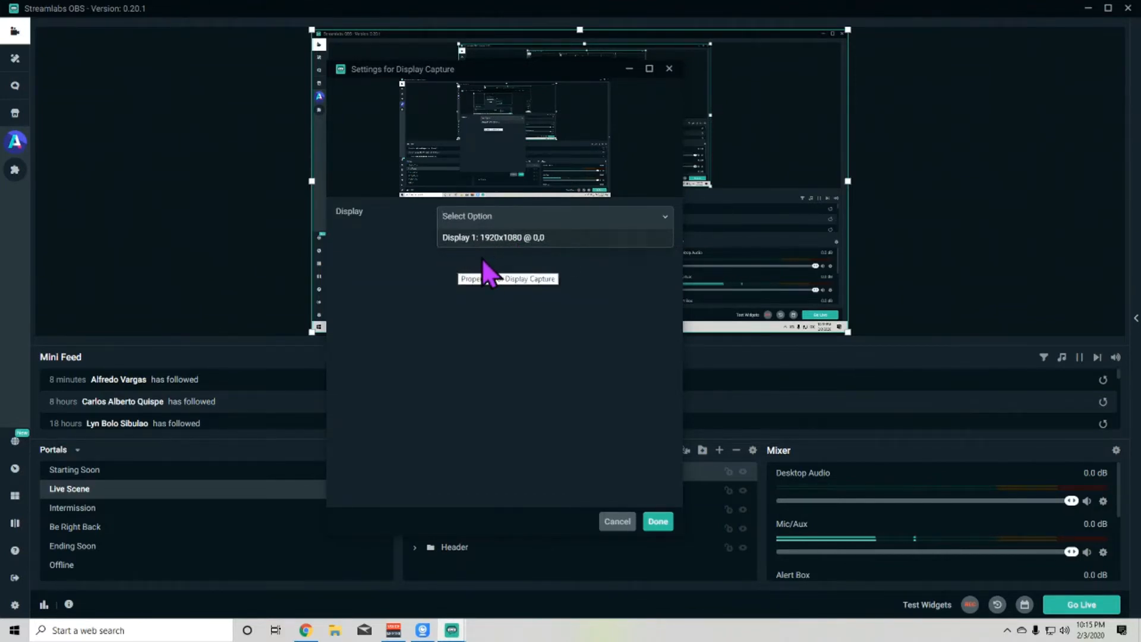
pyautogui.click(658, 529)
pyautogui.click(658, 529)
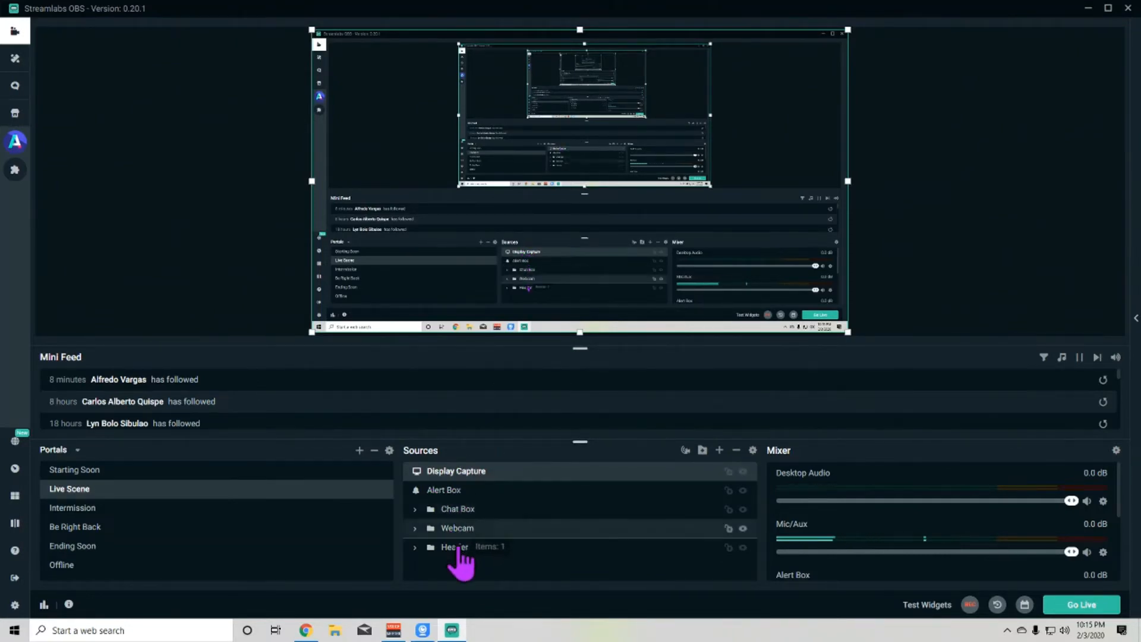
# Move the Display Capture source beneath the Header folder in the source order and deselect it.
pyautogui.press('Delete')
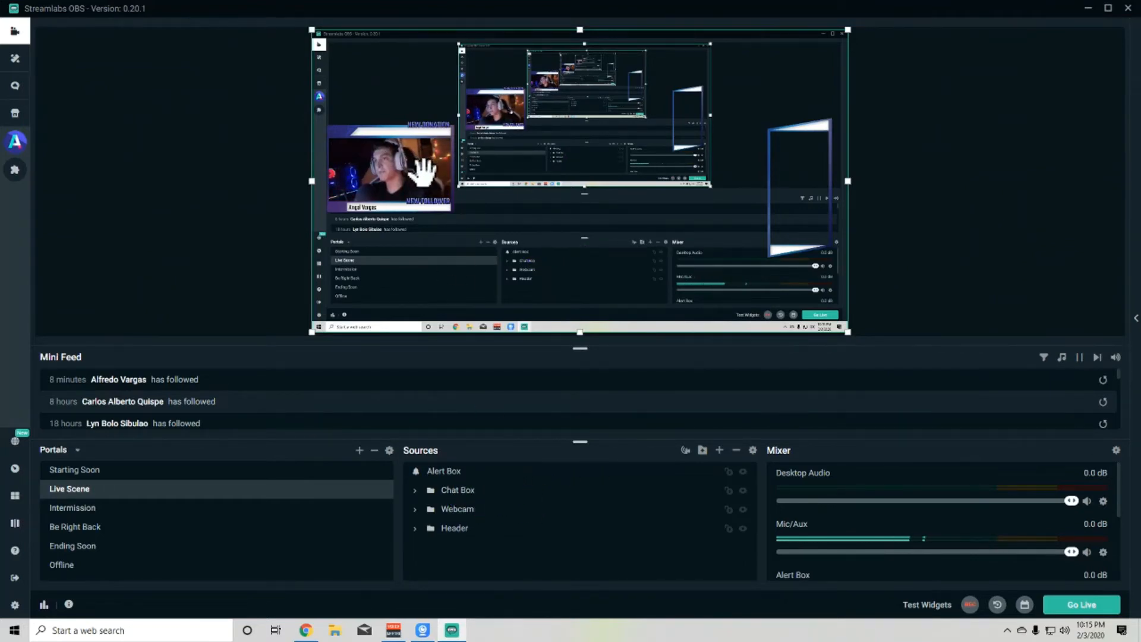
pyautogui.click(924, 272)
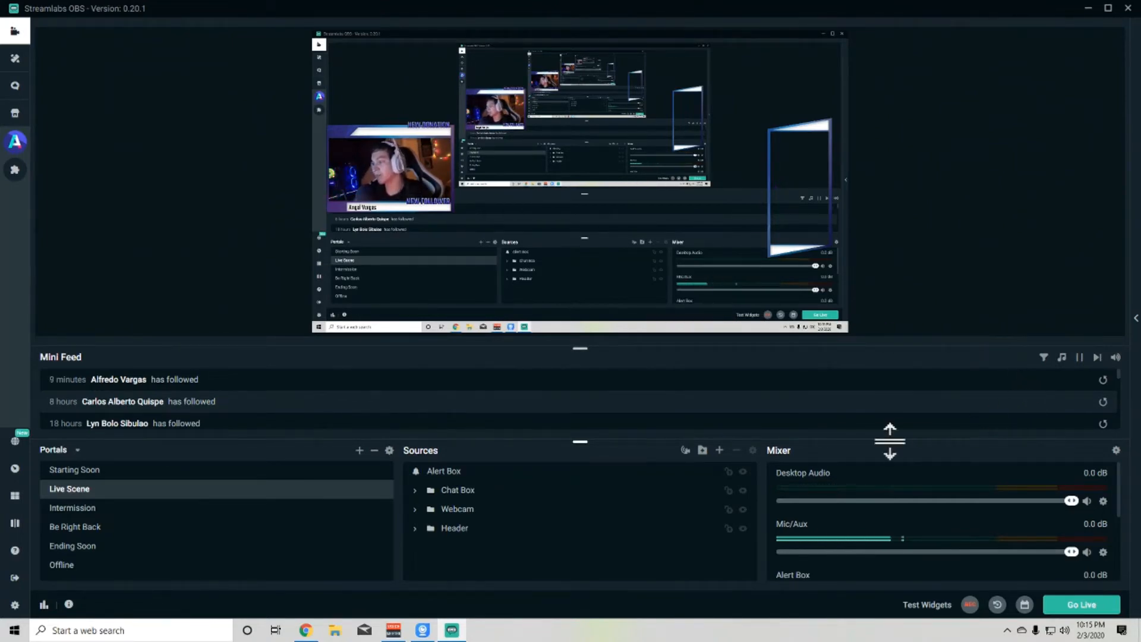
# Set the Desktop Audio device to VoiceMeeter Input (VB-Audio VoiceMeeter VAIO) and test its mixer level with the system volume sound.
pyautogui.moveTo(786, 458)
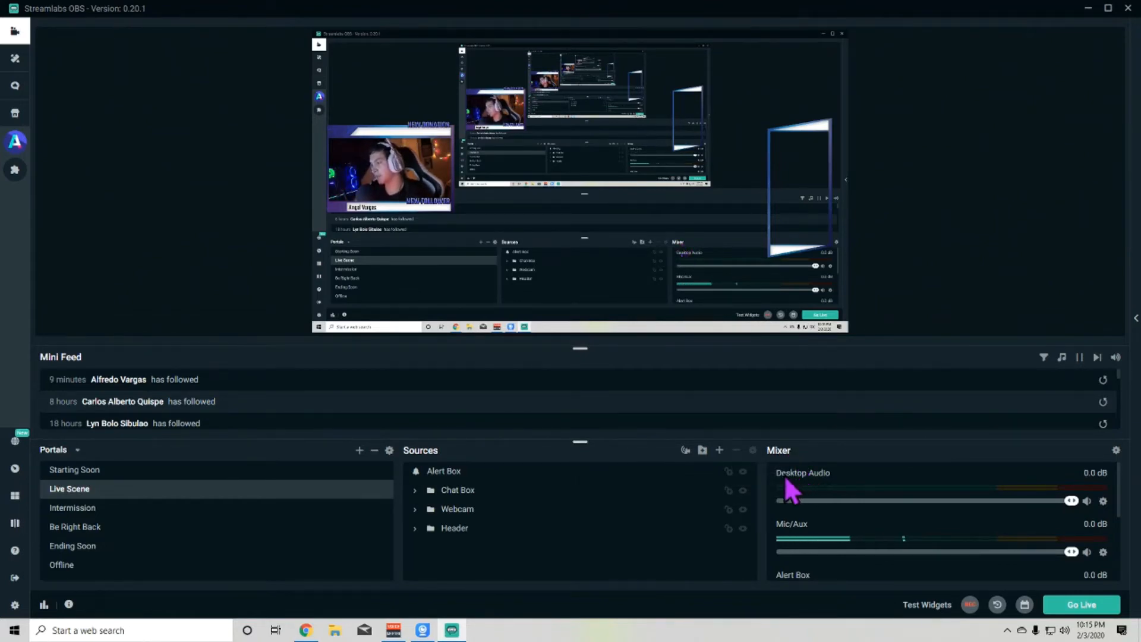
pyautogui.click(1103, 501)
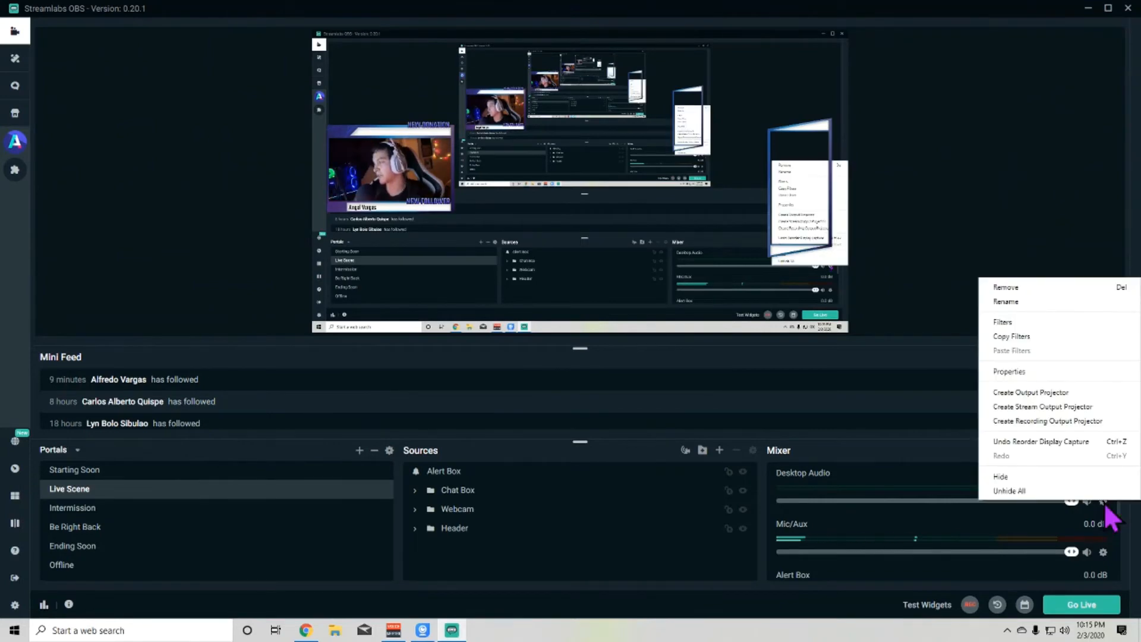
pyautogui.click(1030, 373)
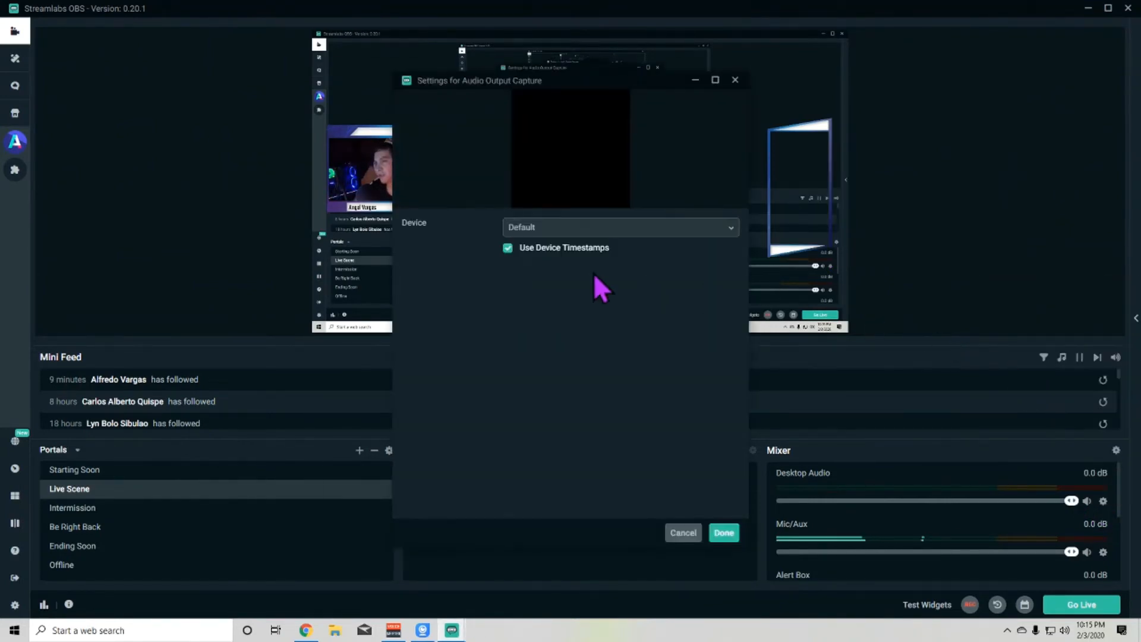
pyautogui.click(732, 230)
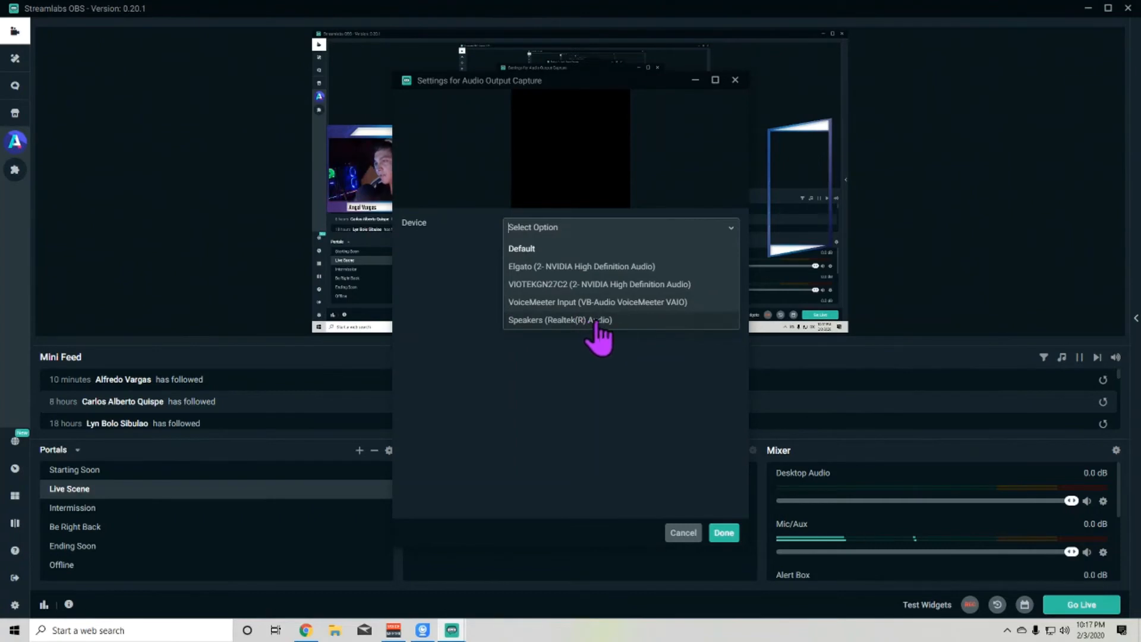
pyautogui.click(636, 302)
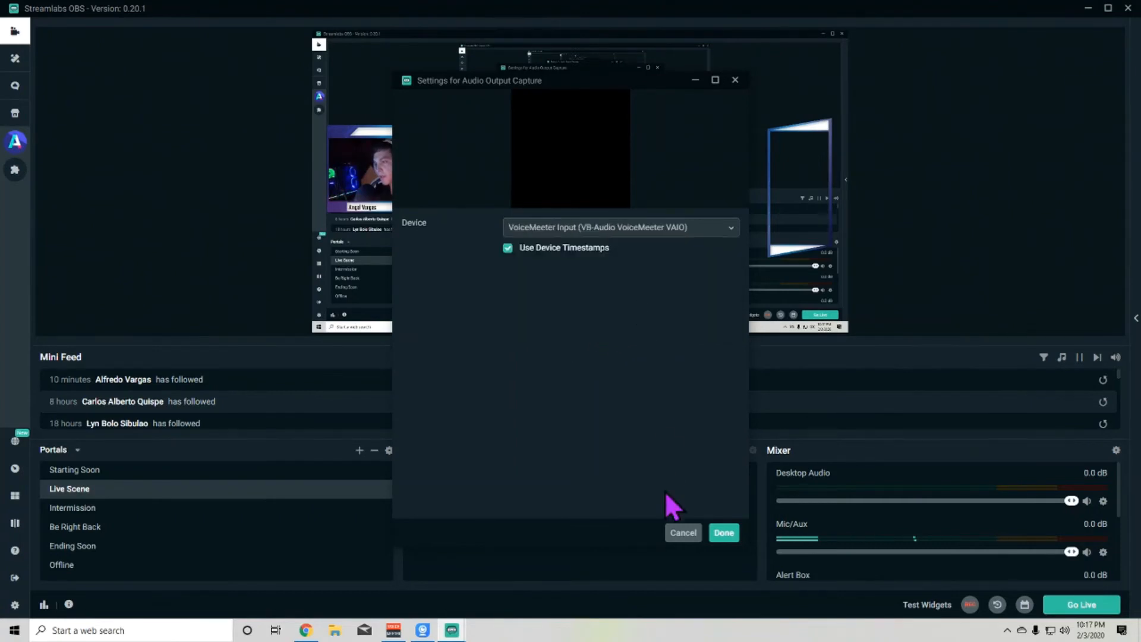
pyautogui.click(720, 534)
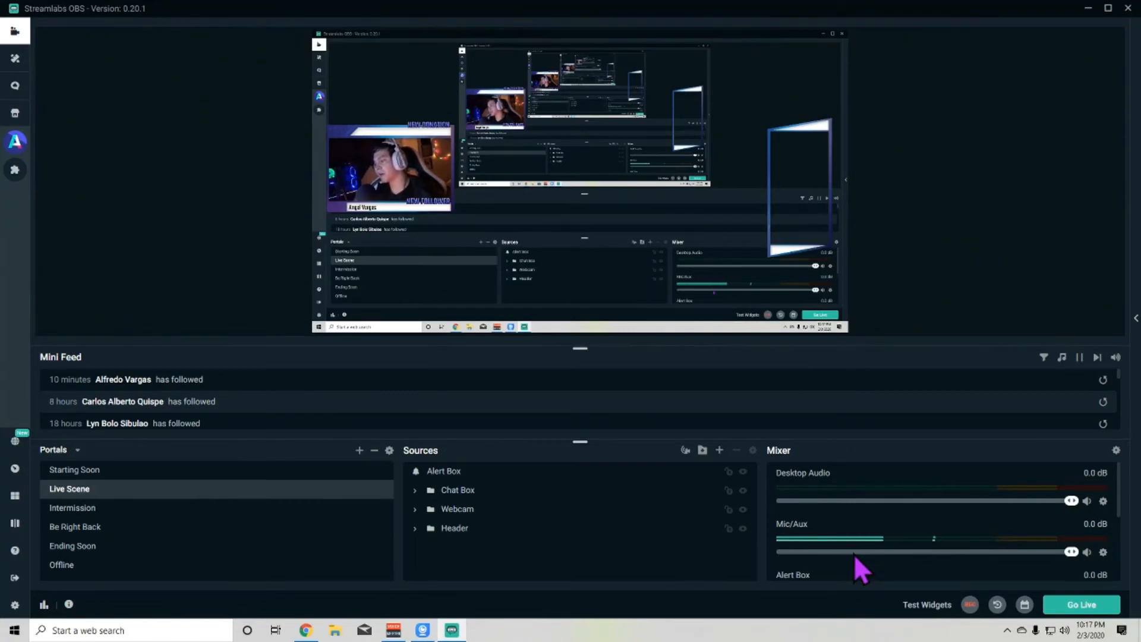
pyautogui.click(1066, 633)
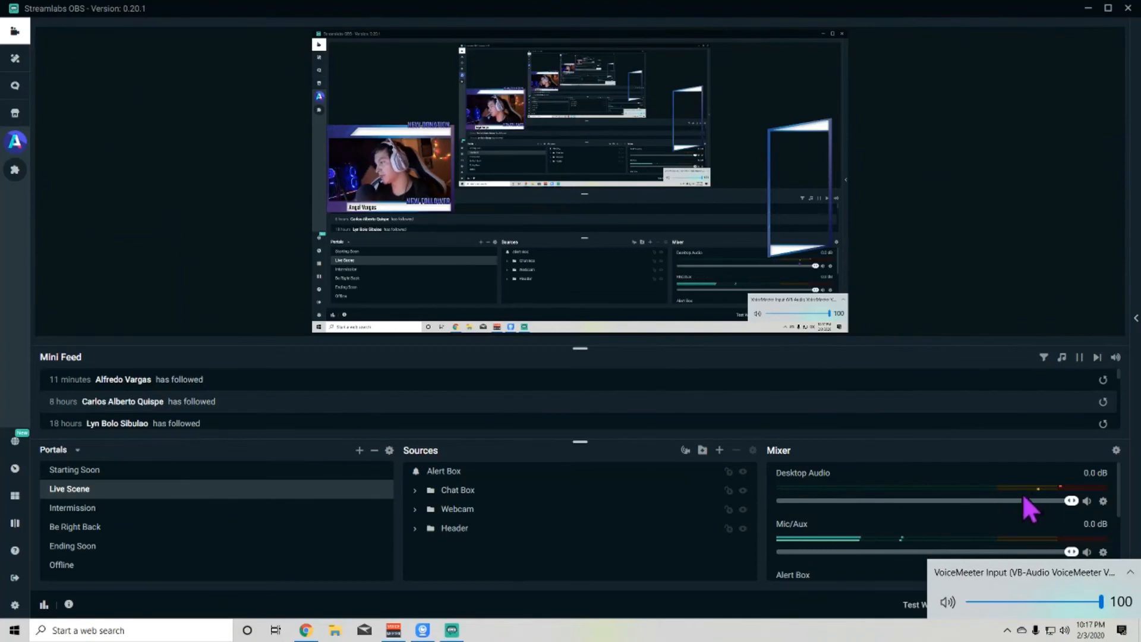
pyautogui.click(916, 458)
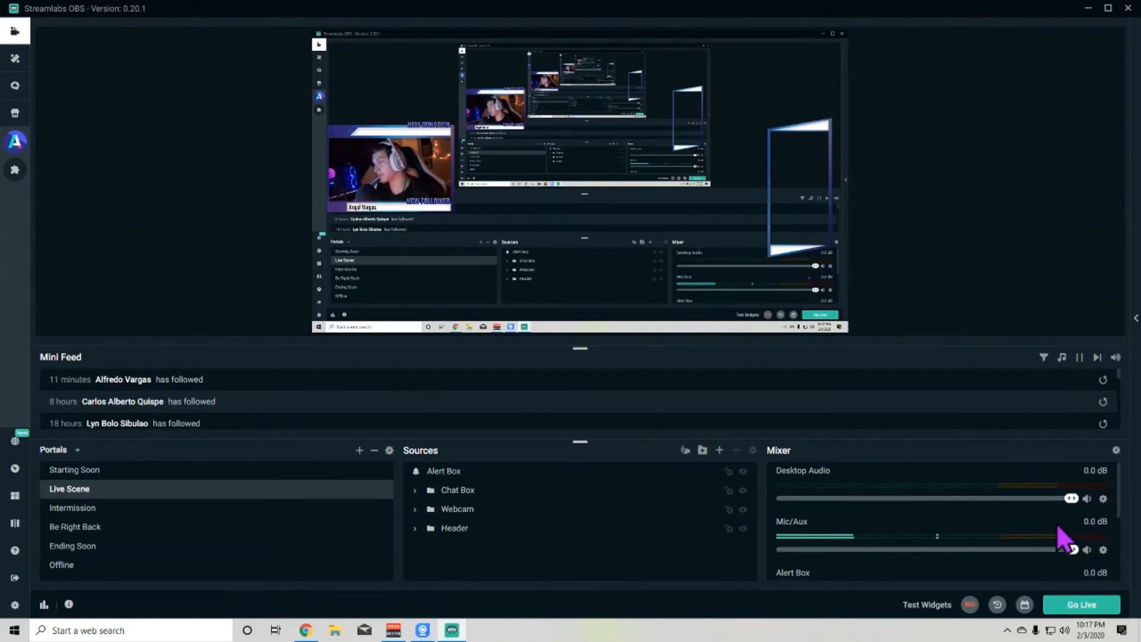
# Try VoiceMeeter Output as the Mic/Aux device, and set the device to Microphone (Realtek(R) Audio).
pyautogui.scroll(-1, 1010, 523)
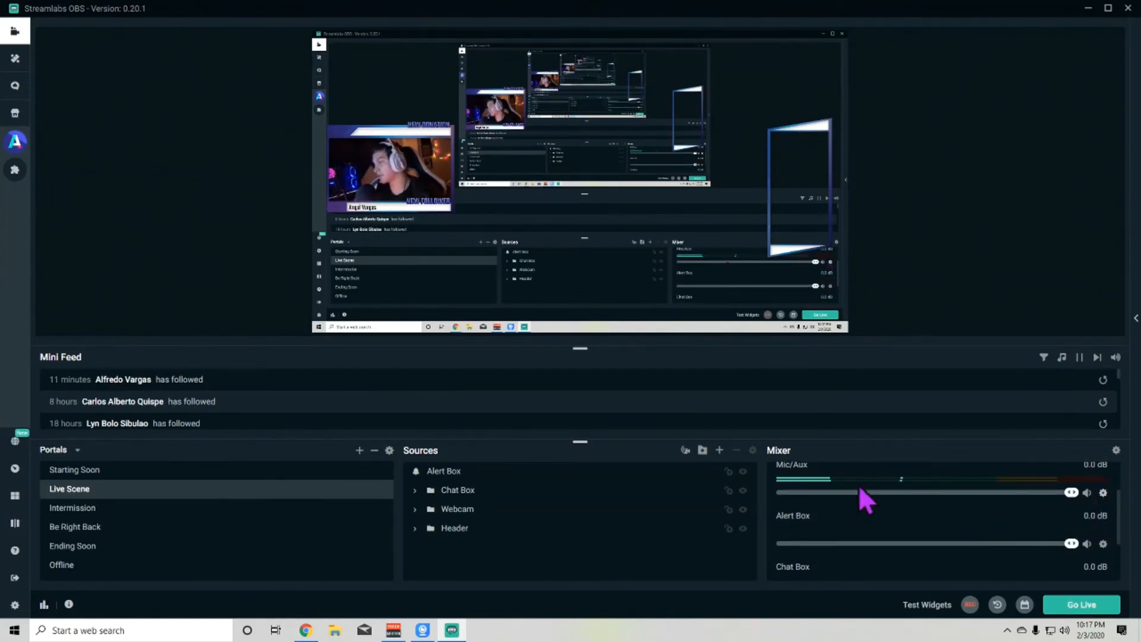
pyautogui.click(1102, 493)
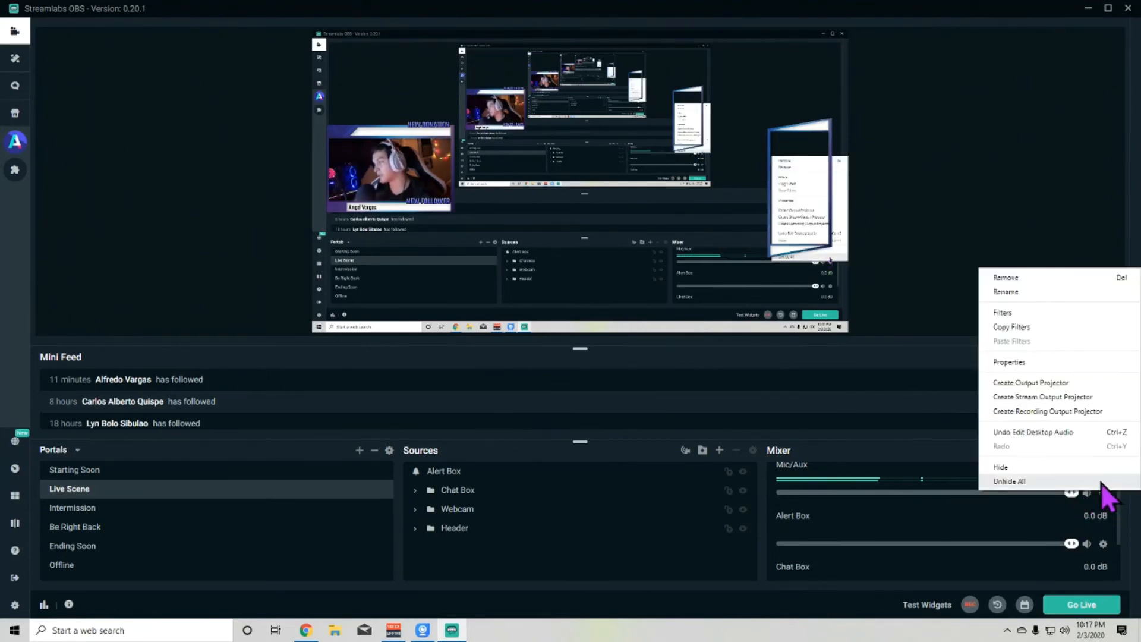
pyautogui.click(1027, 364)
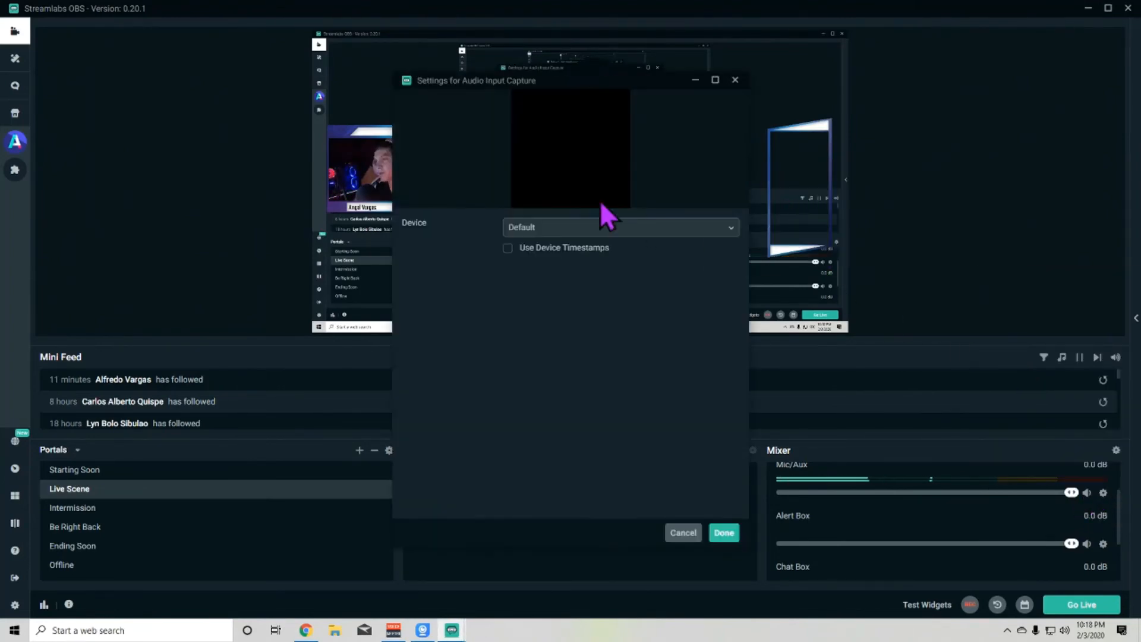
pyautogui.click(725, 232)
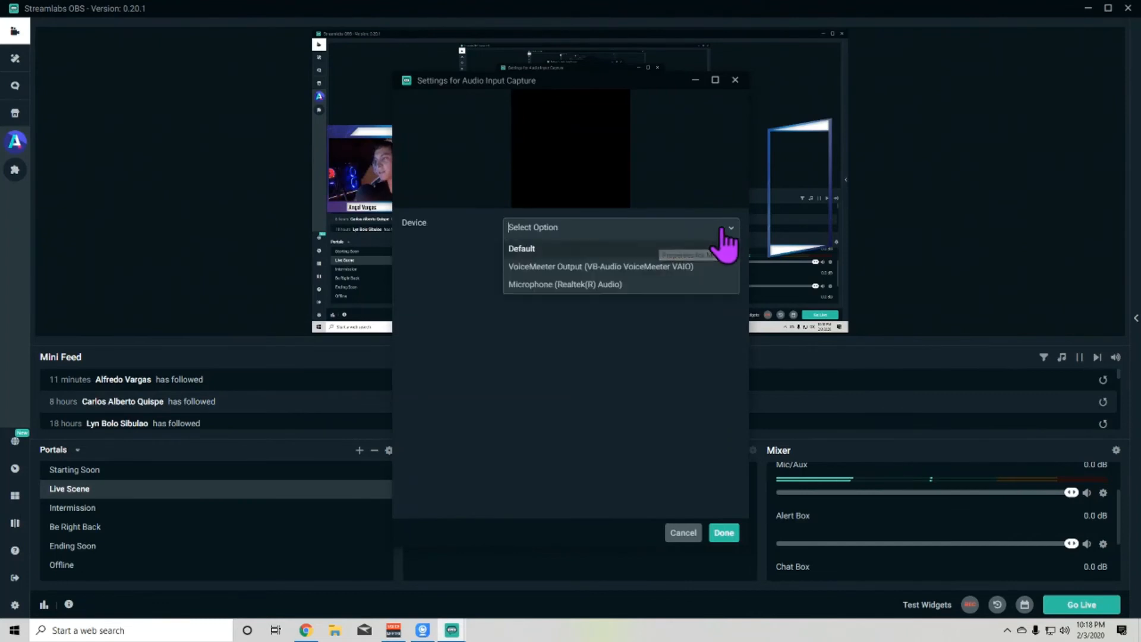
pyautogui.click(593, 269)
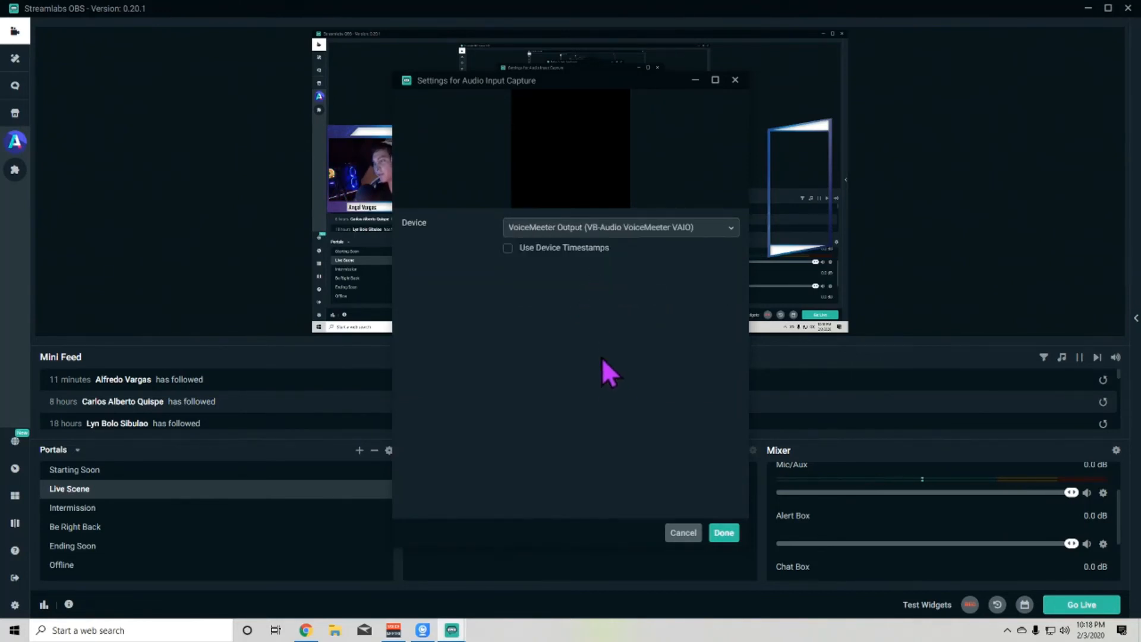
pyautogui.click(618, 228)
pyautogui.click(601, 284)
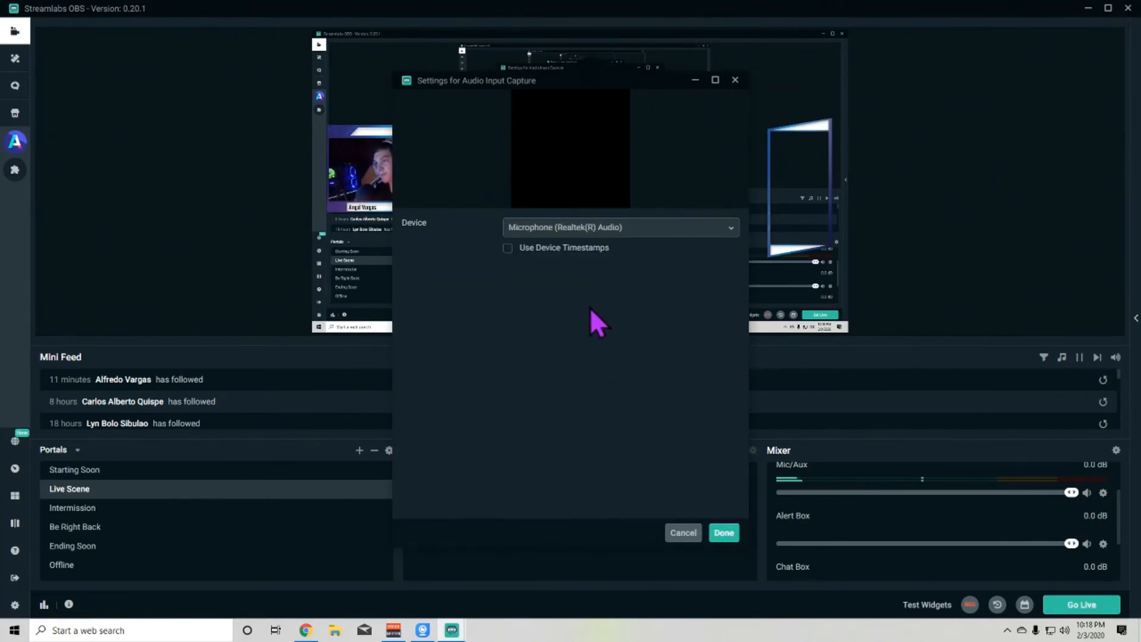
pyautogui.click(723, 533)
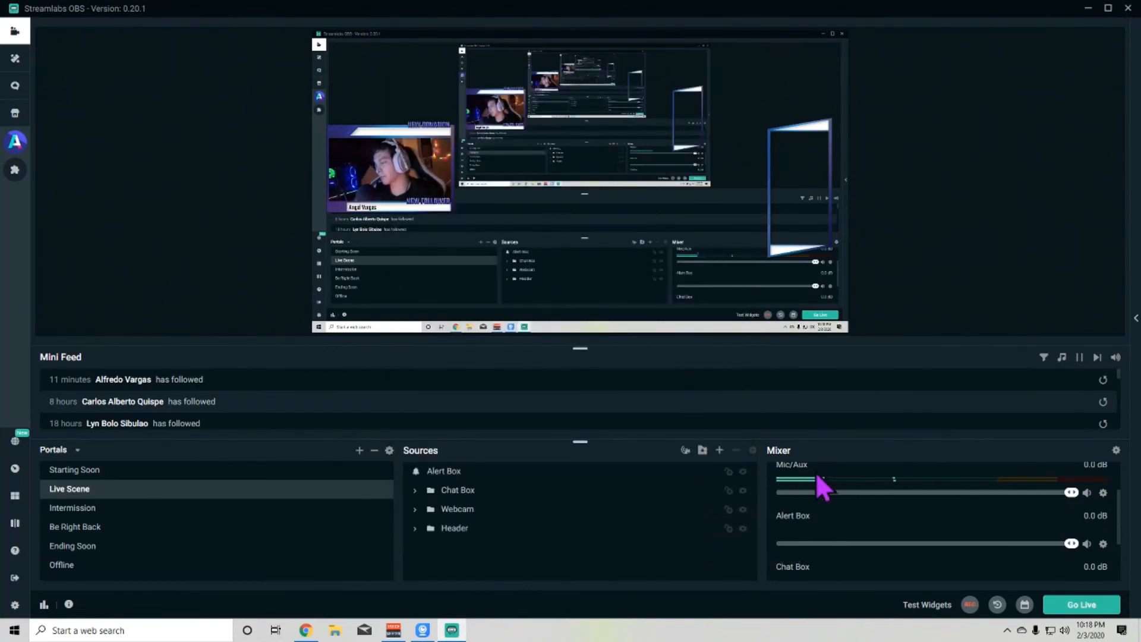
# Test the Desktop Audio level again with the system volume sound and look over the remaining mixer channels.
pyautogui.scroll(2, 814, 475)
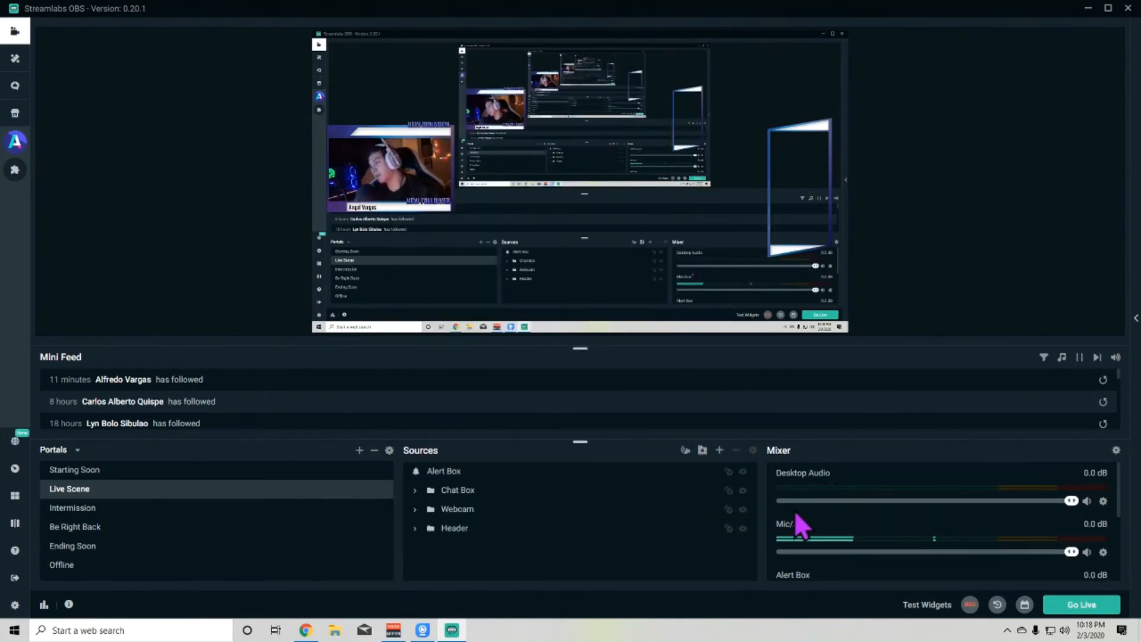
pyautogui.click(1063, 630)
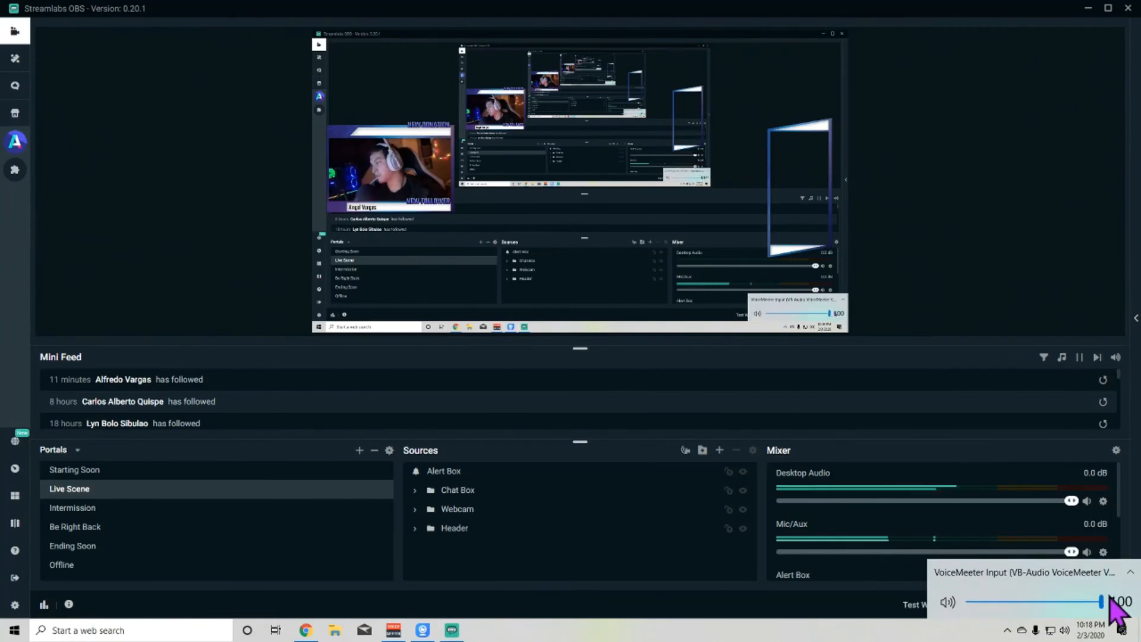
pyautogui.click(889, 453)
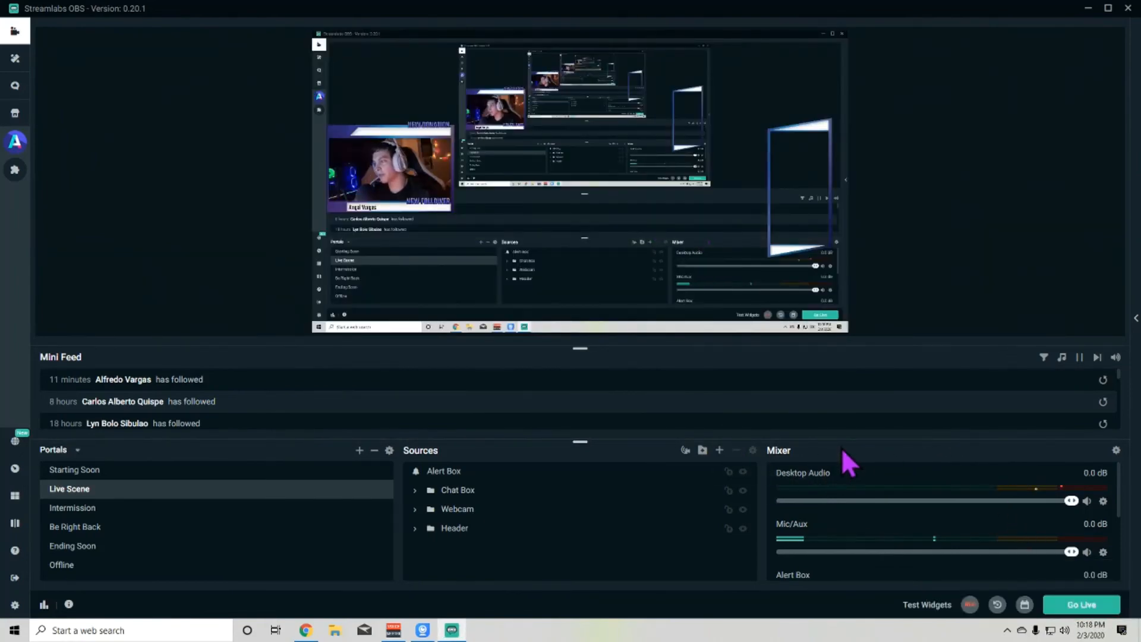
pyautogui.scroll(-4, 825, 509)
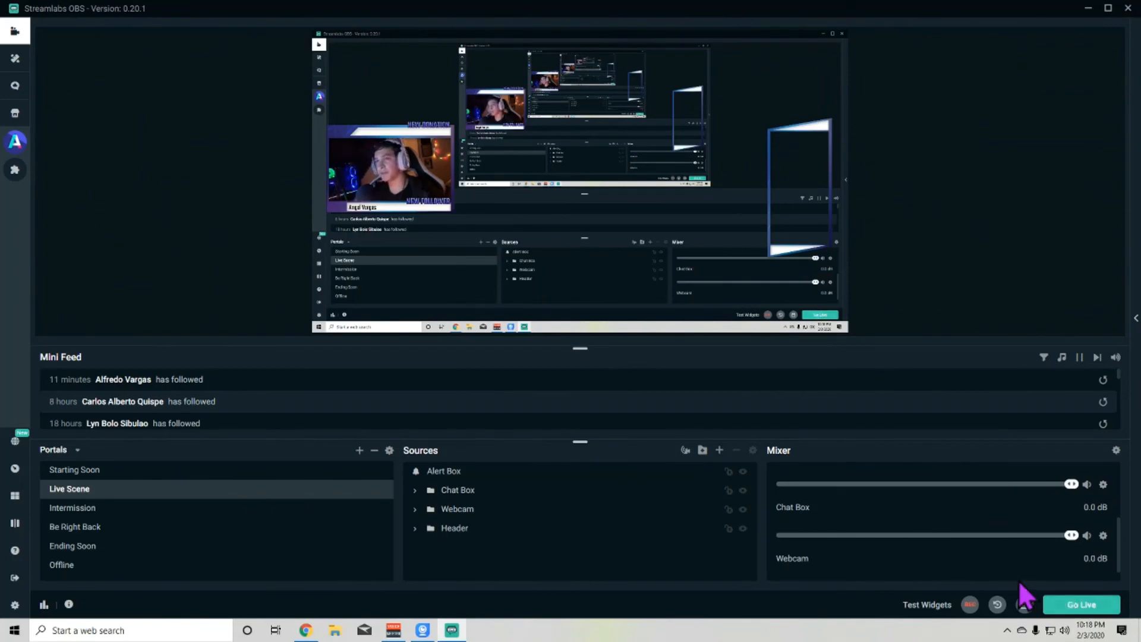
# Begin going live with a new YouTube event titled "LIVE STREAMING VERY FAST", review the Facebook stream details and cancel the setup.
pyautogui.click(1079, 605)
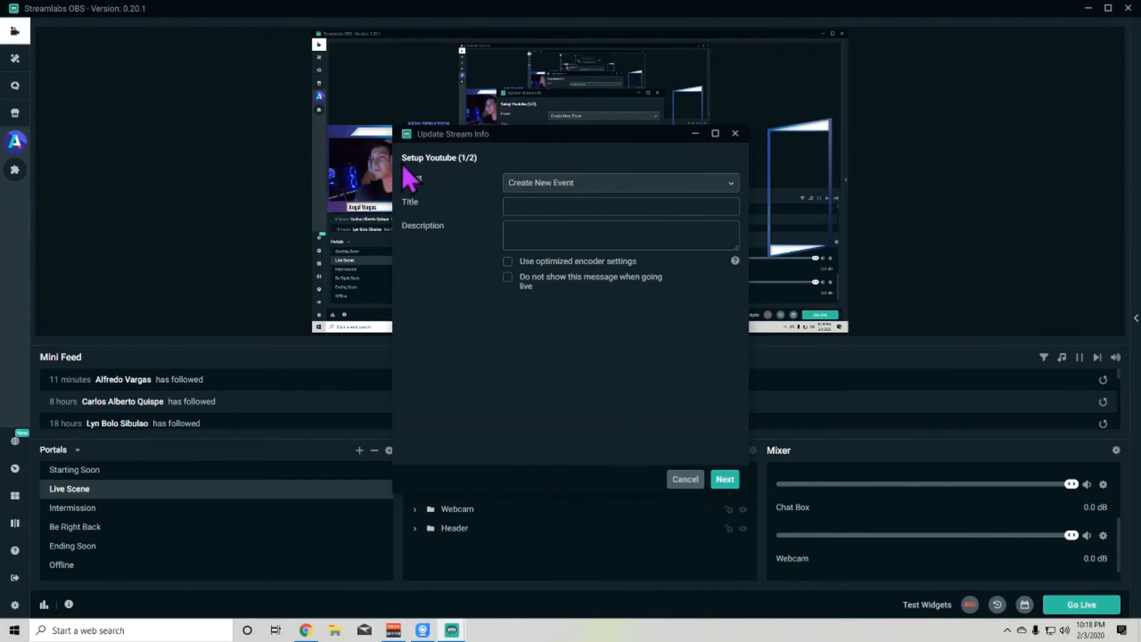
pyautogui.click(556, 183)
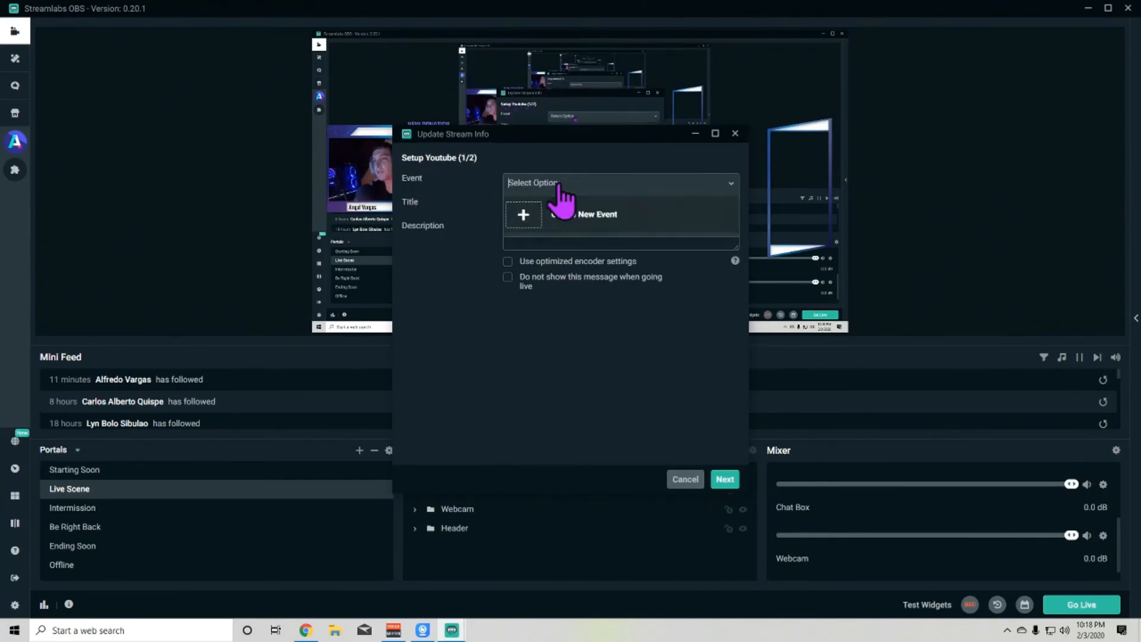
pyautogui.click(537, 215)
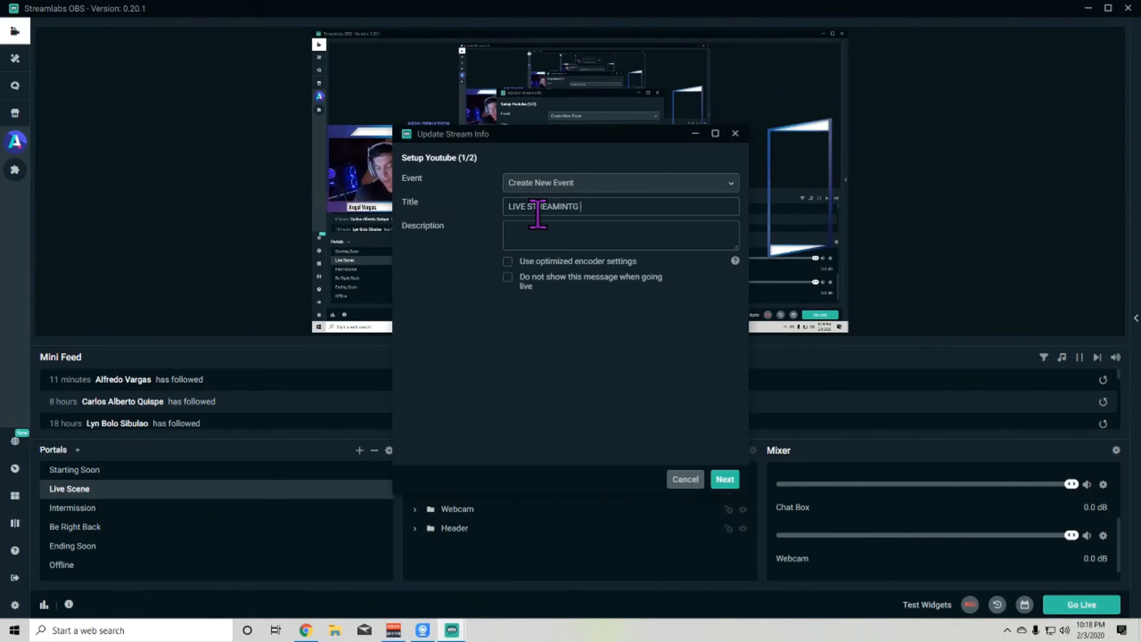
pyautogui.write('ST')
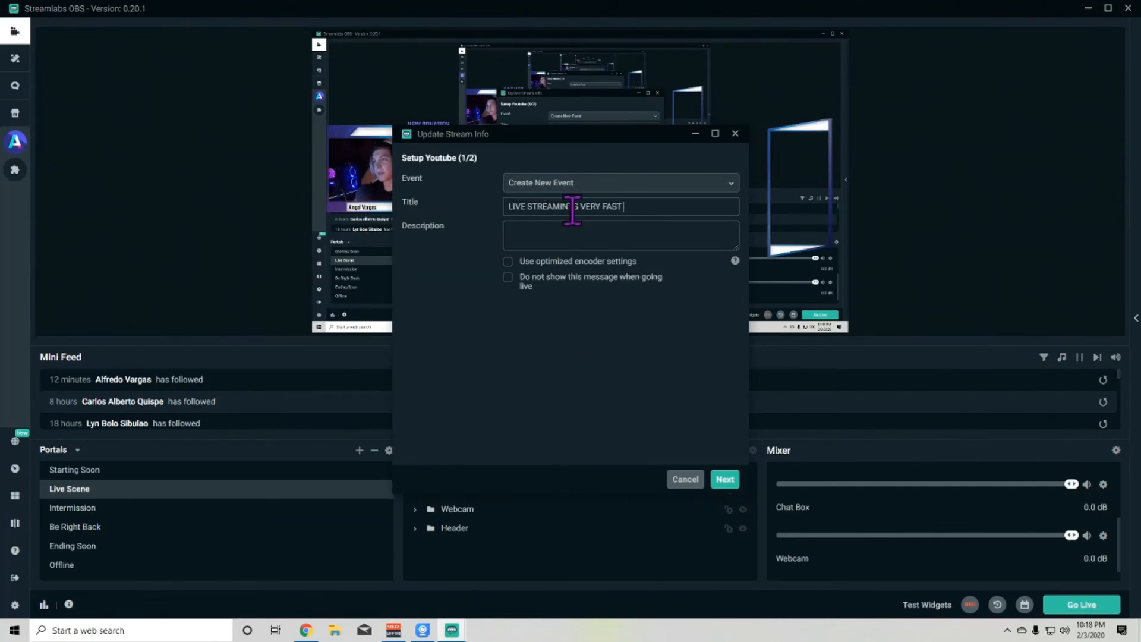
pyautogui.press('BackSpace')
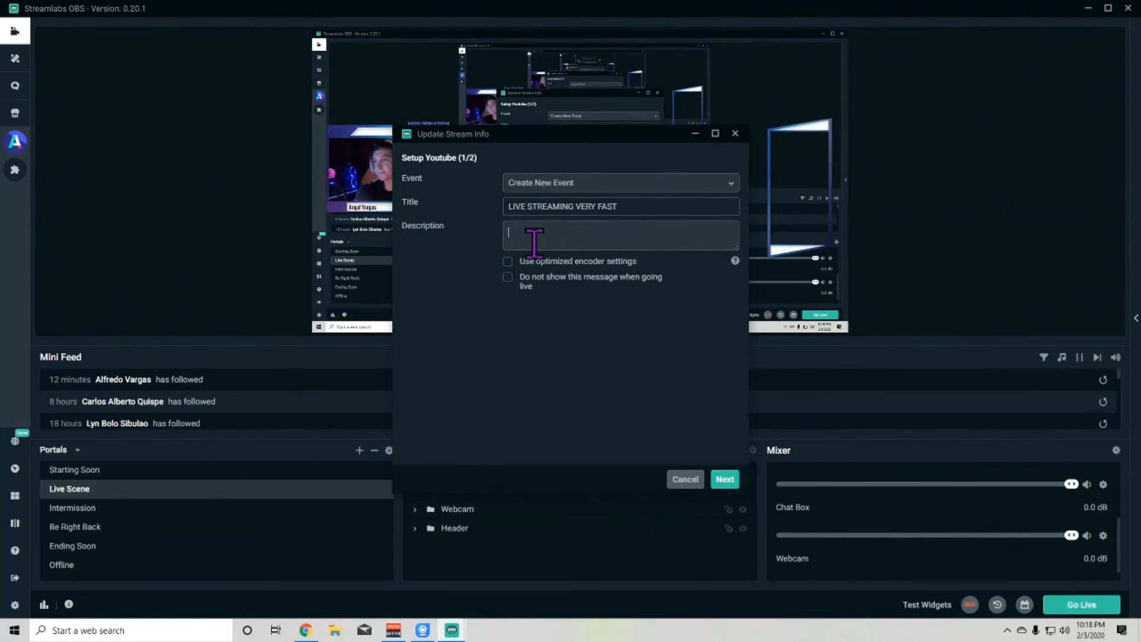
pyautogui.click(725, 479)
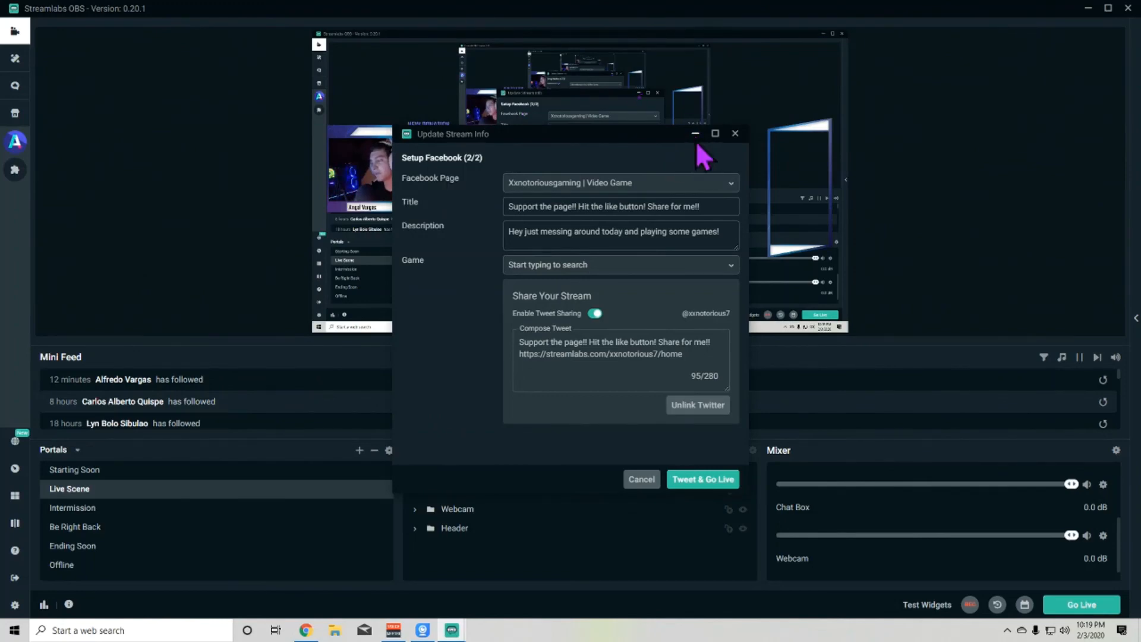
pyautogui.click(641, 480)
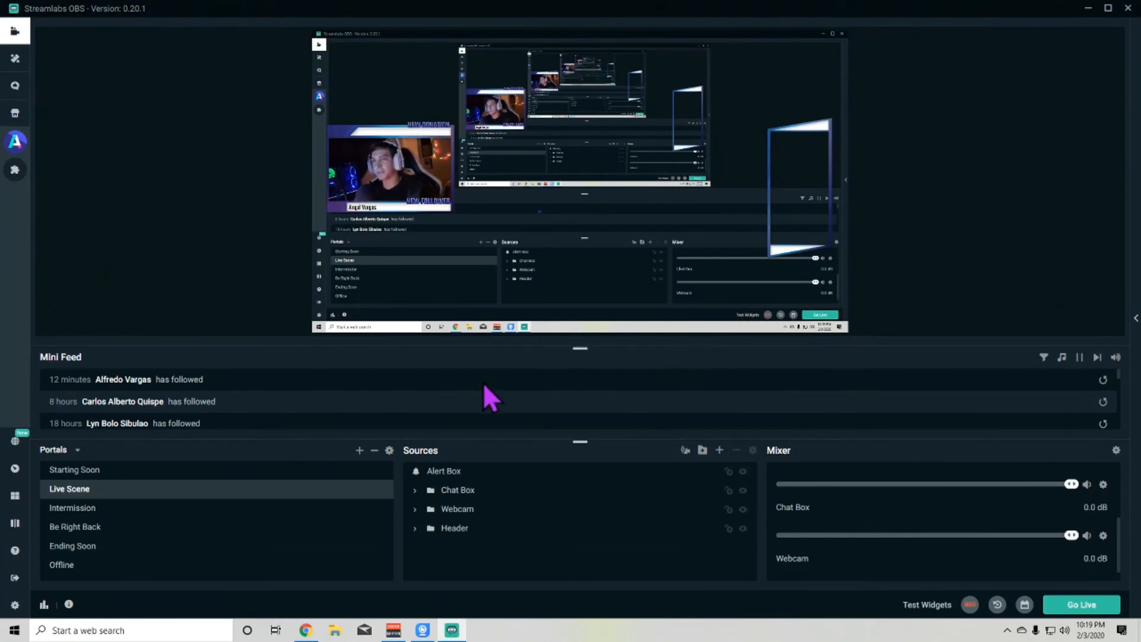
pyautogui.scroll(-3, 641, 390)
pyautogui.scroll(3, 650, 386)
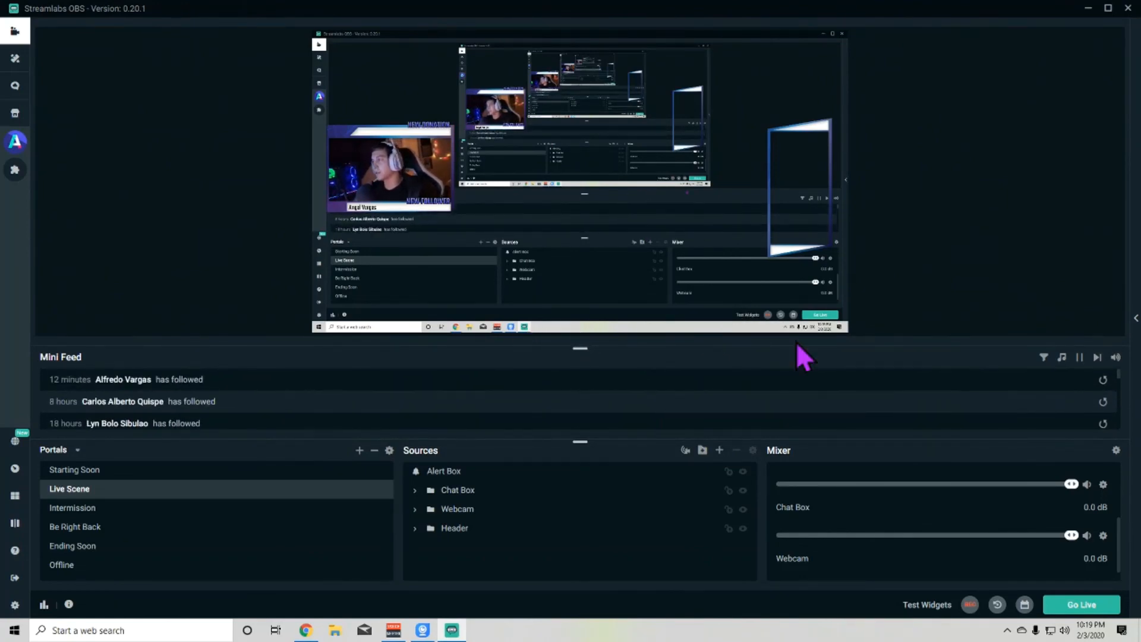